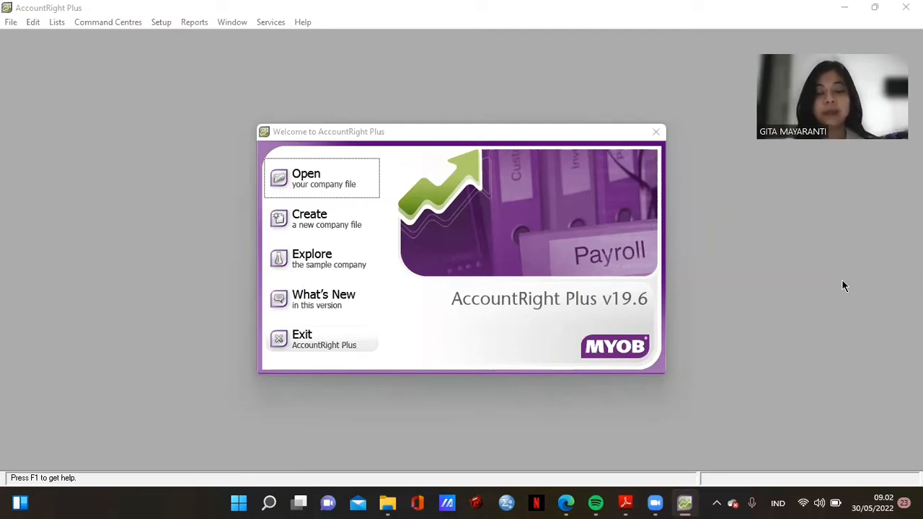
- Choose to open your company file, which shows the PD Pelangi folder's files
{"action": "left_click", "coordinate": [291, 181]}
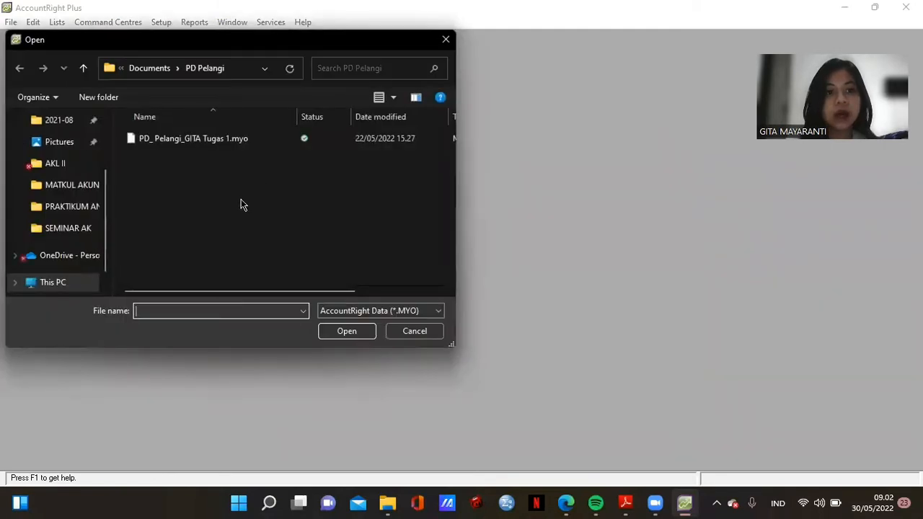
- Open PD_Pelangi_GITA Tugas 1.myo, sign on, activate it for study use, and skip data verification
{"action": "double_click", "coordinate": [239, 141]}
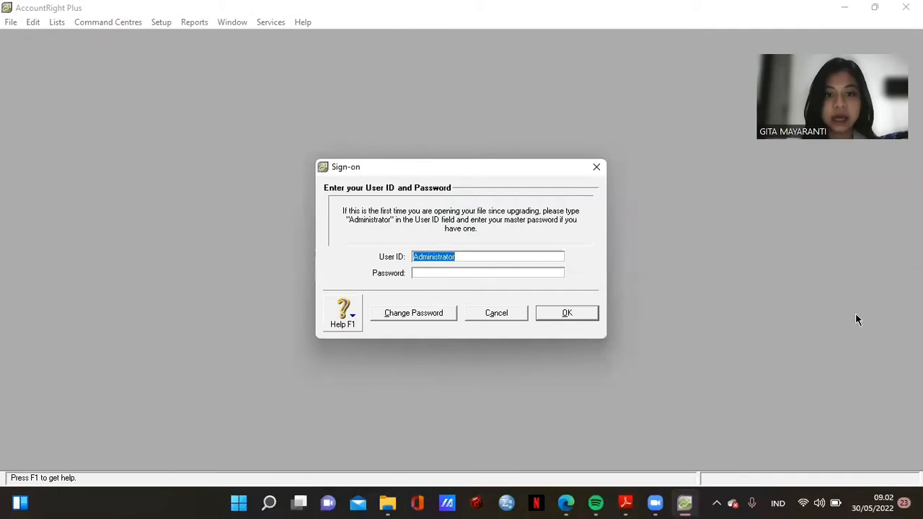
{"action": "left_click", "coordinate": [567, 317]}
{"action": "left_click", "coordinate": [422, 329]}
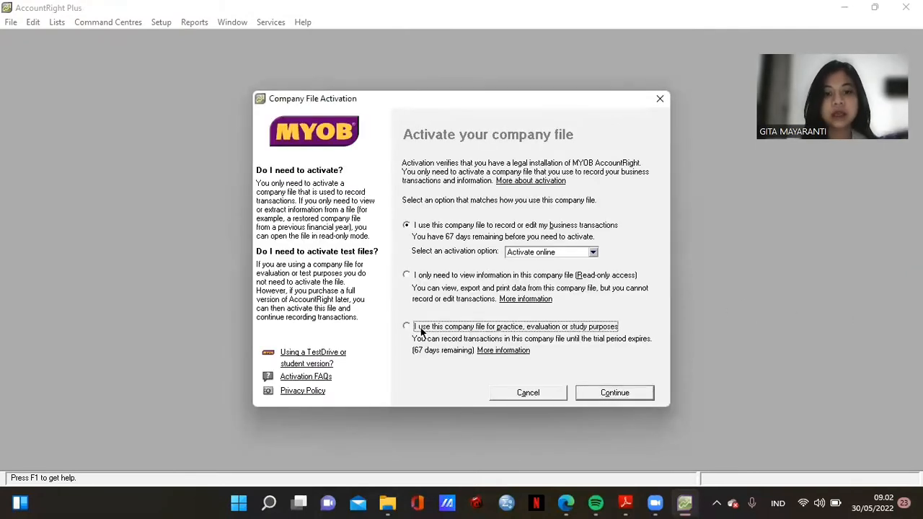
{"action": "left_click", "coordinate": [620, 392]}
{"action": "left_click", "coordinate": [452, 301]}
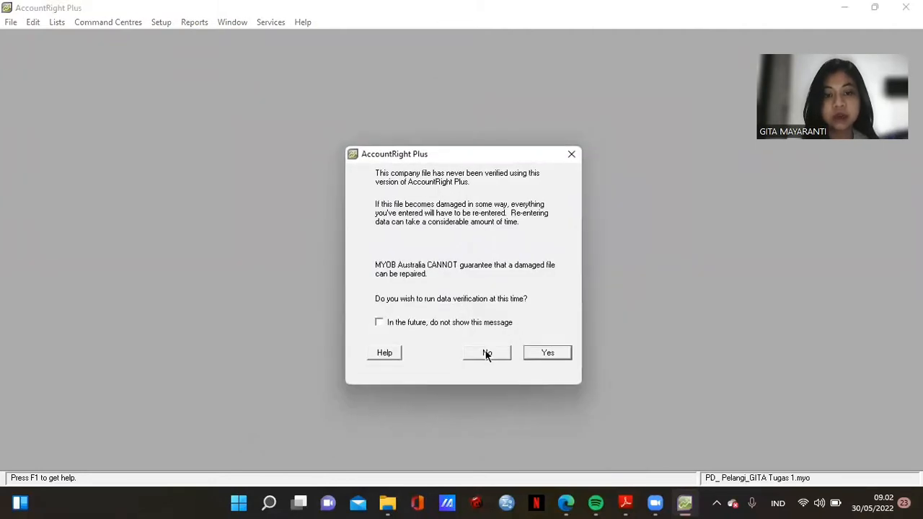
{"action": "left_click", "coordinate": [487, 352]}
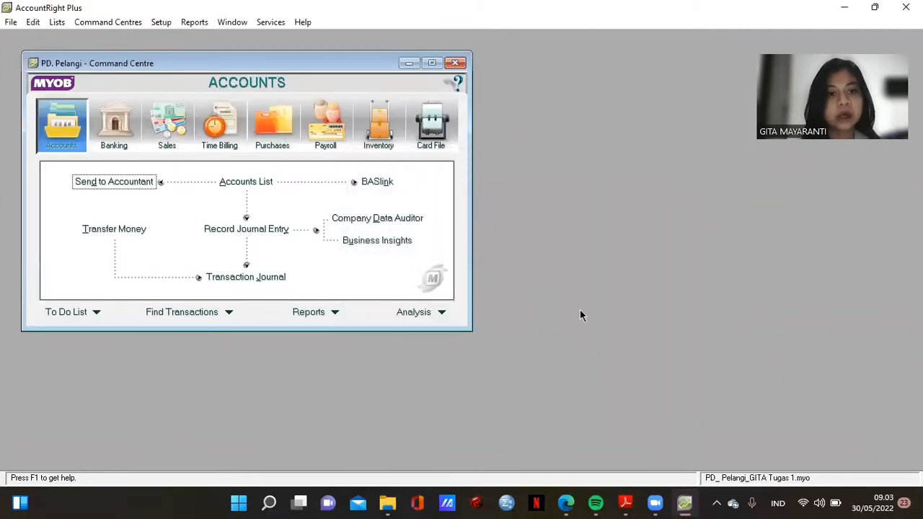
{"action": "left_click_drag", "start_coordinate": [220, 66], "coordinate": [202, 61]}
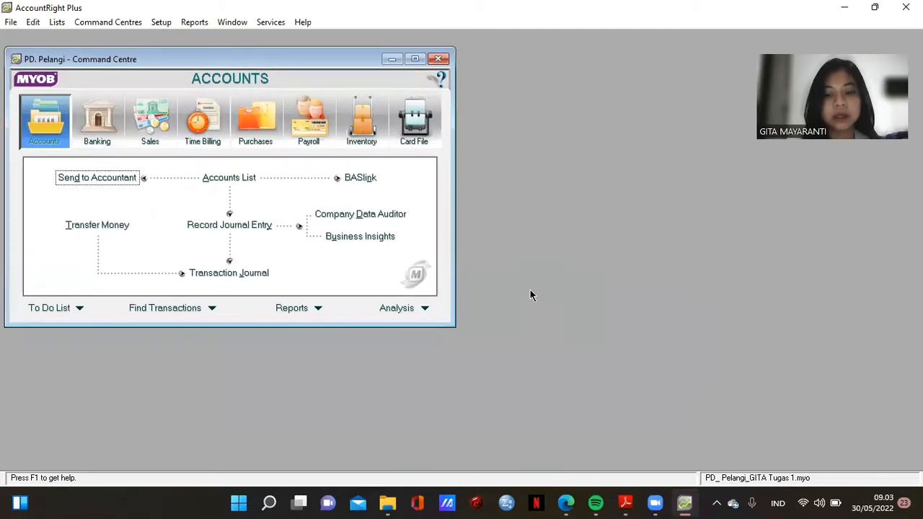
{"action": "left_click", "coordinate": [626, 503]}
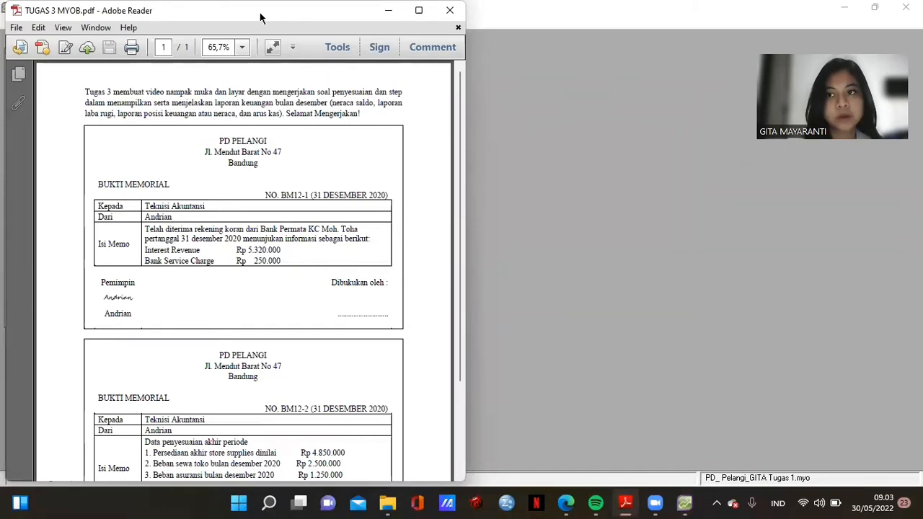
{"action": "key", "text": "super+Right"}
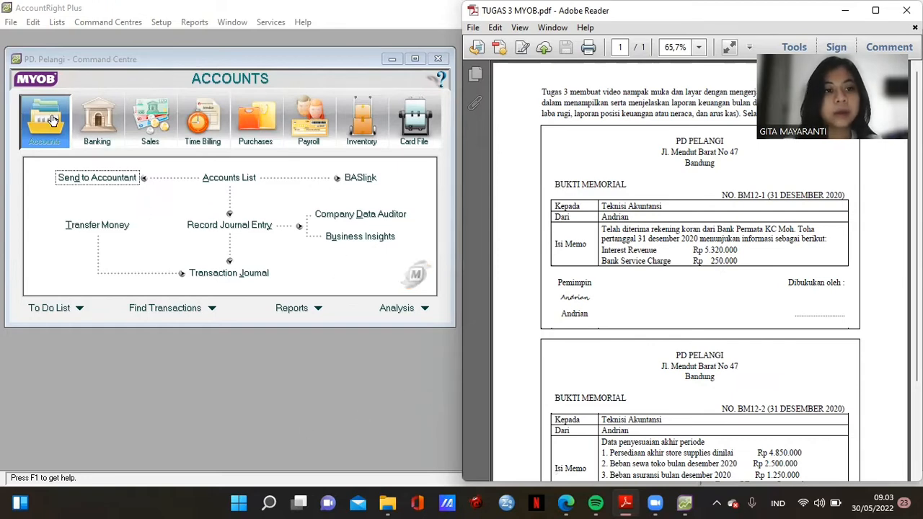
{"action": "left_click", "coordinate": [264, 258]}
{"action": "left_click", "coordinate": [625, 502]}
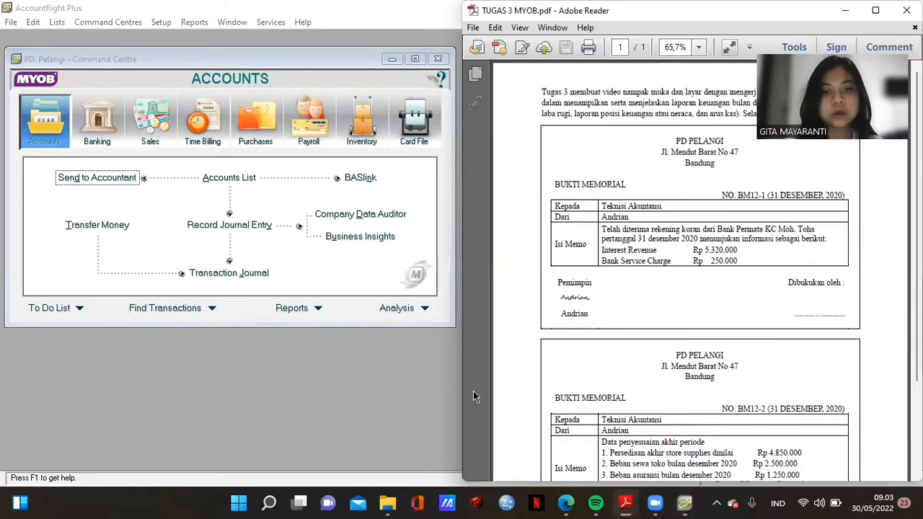
{"action": "left_click", "coordinate": [310, 391]}
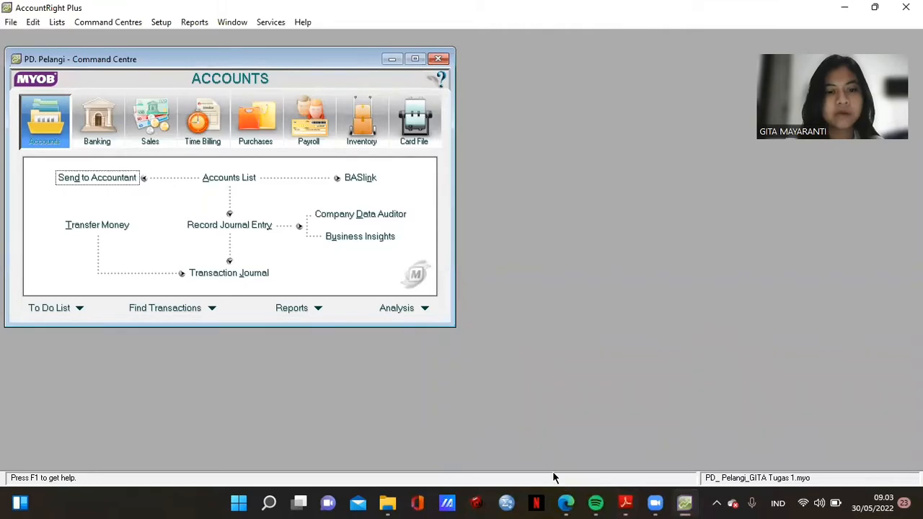
- Start a new general journal entry and check the memo in the assignment PDF
{"action": "left_click", "coordinate": [250, 227]}
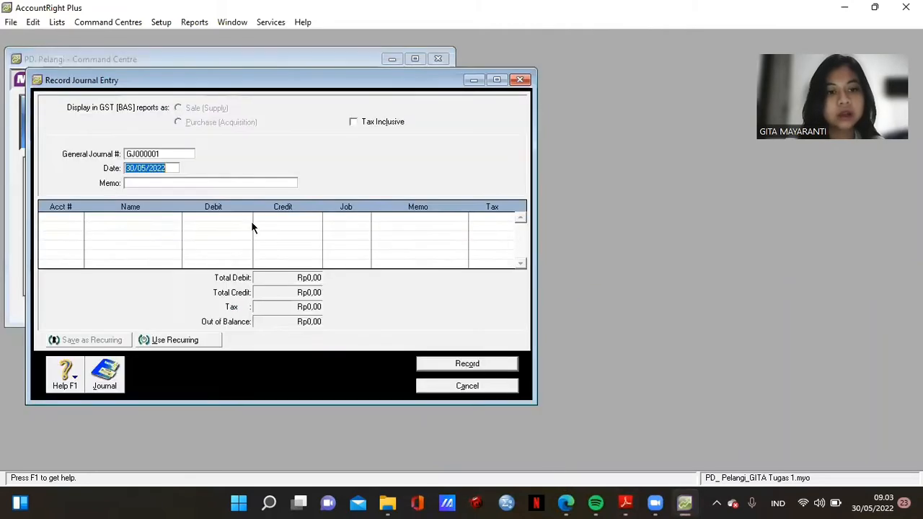
{"action": "left_click", "coordinate": [625, 503]}
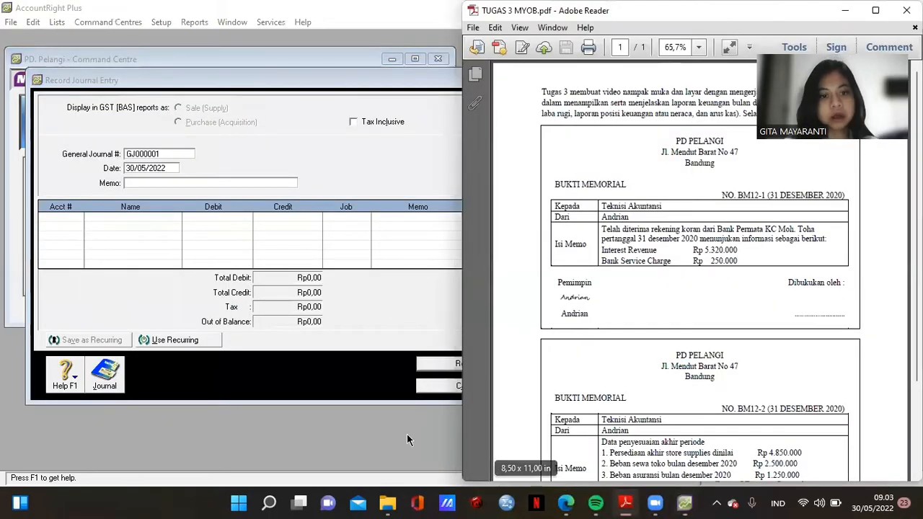
{"action": "left_click", "coordinate": [343, 74]}
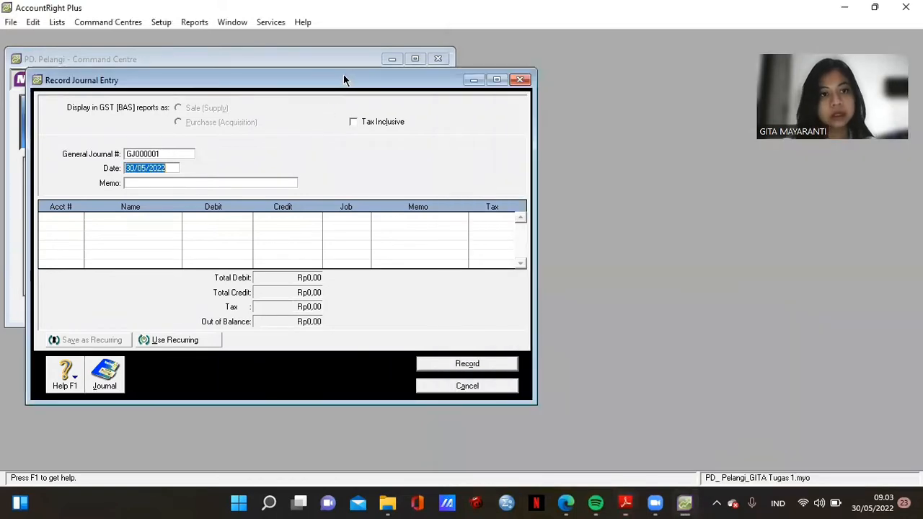
{"action": "left_click_drag", "start_coordinate": [344, 74], "coordinate": [314, 66]}
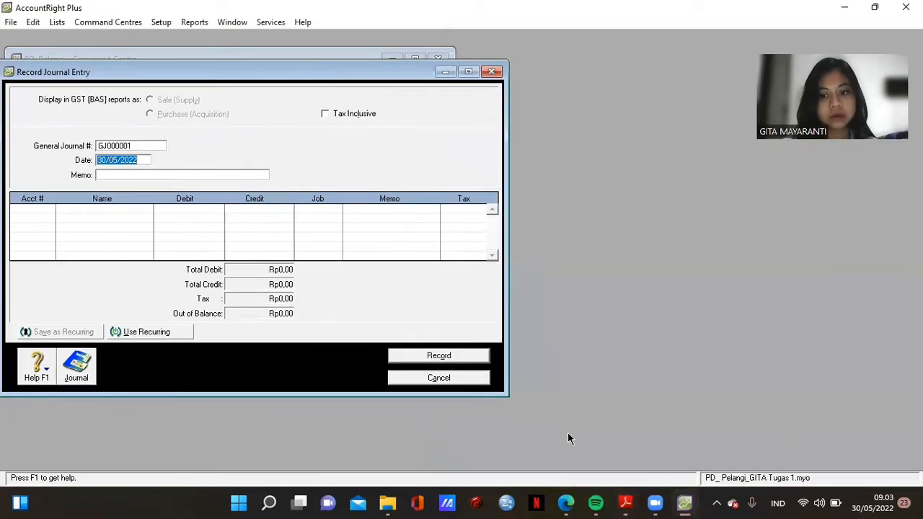
- Tile TUGAS 3 MYOB.pdf on the right and AccountRight's journal entry on the left
{"action": "left_click", "coordinate": [628, 504]}
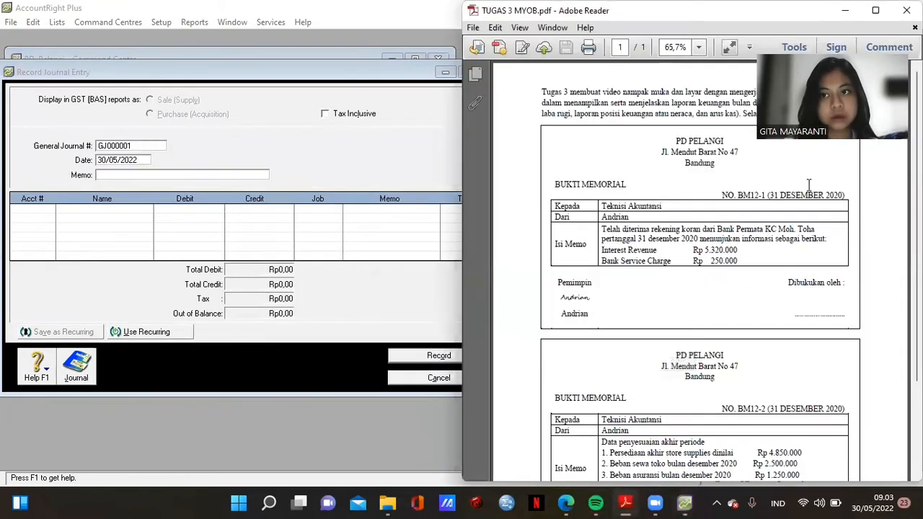
{"action": "mouse_move", "coordinate": [875, 10]}
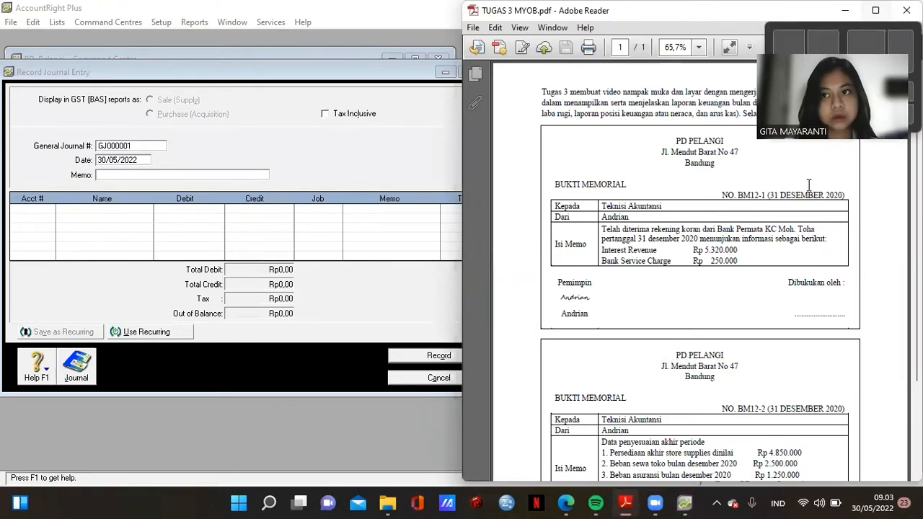
{"action": "left_click", "coordinate": [821, 52]}
{"action": "left_click", "coordinate": [116, 187]}
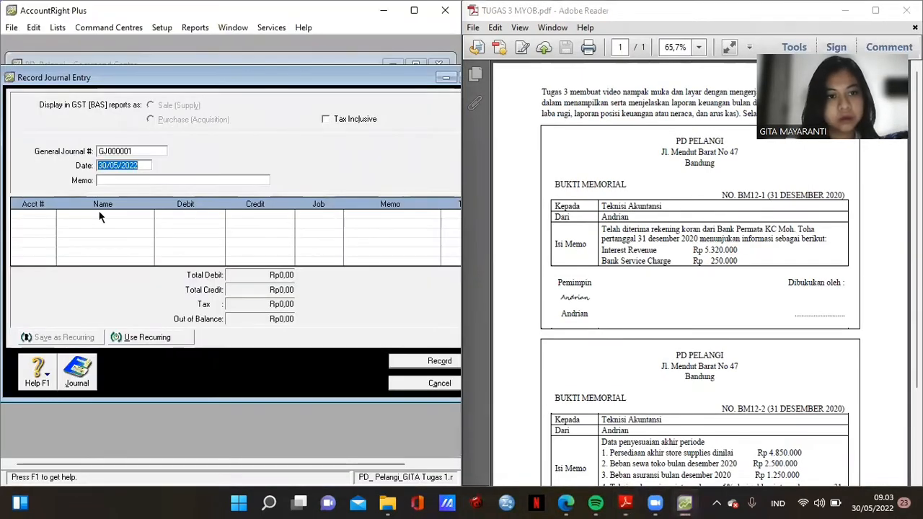
{"action": "left_click", "coordinate": [36, 215]}
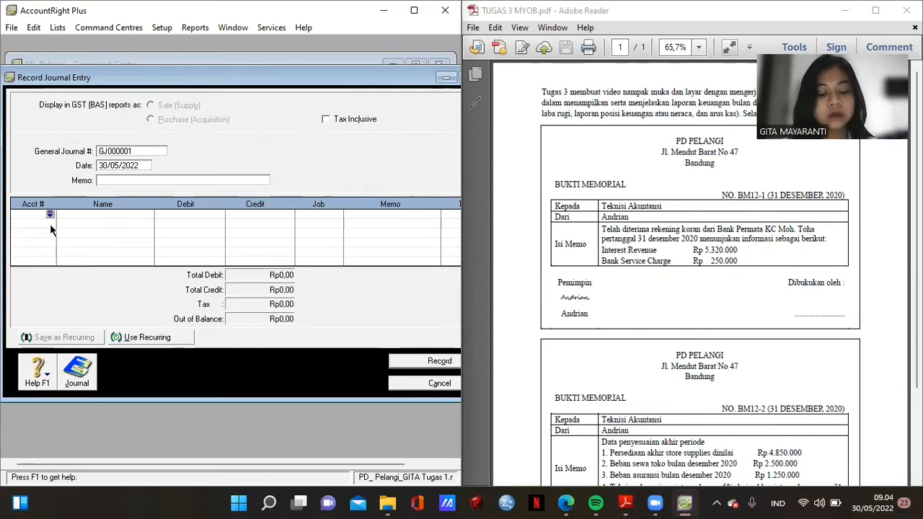
- Debit 1-1100 Cash in Bank Rp5.070.000 on the first journal line
{"action": "left_click", "coordinate": [50, 215]}
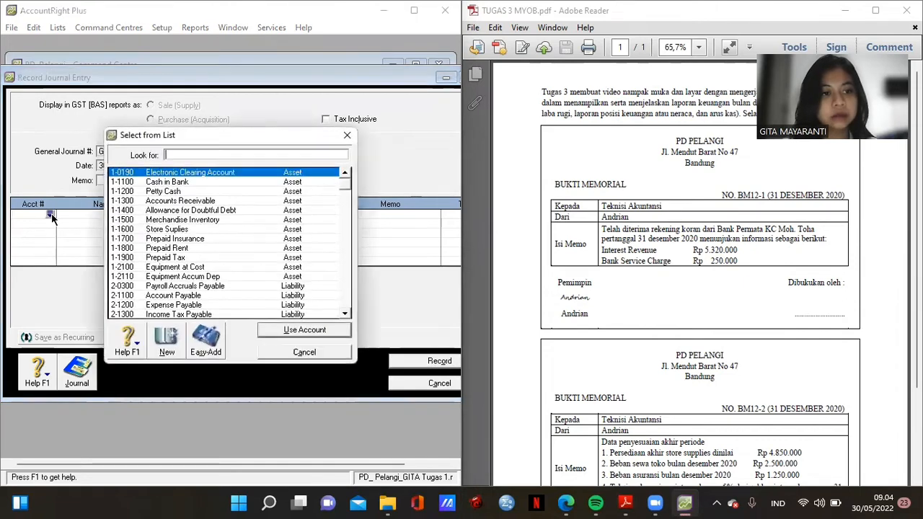
{"action": "double_click", "coordinate": [204, 184]}
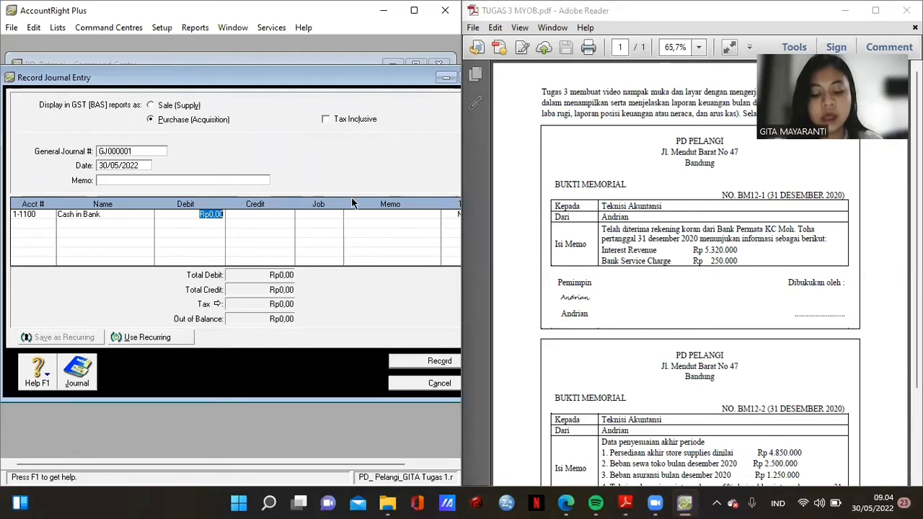
{"action": "type", "text": "5"}
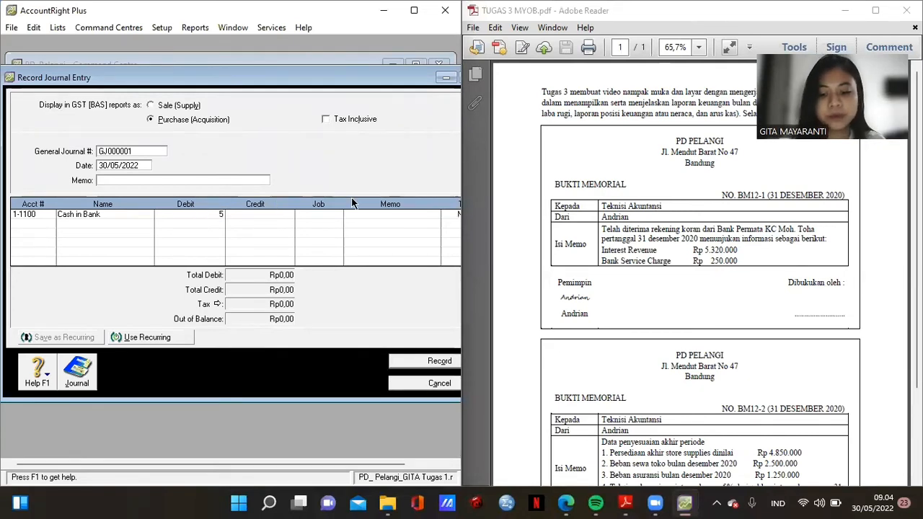
{"action": "type", "text": ".0"}
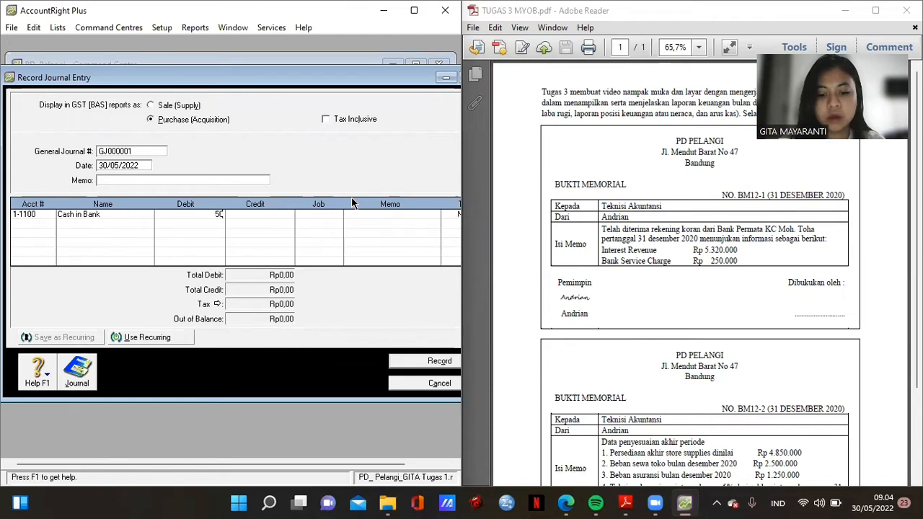
{"action": "type", "text": "70.0000"}
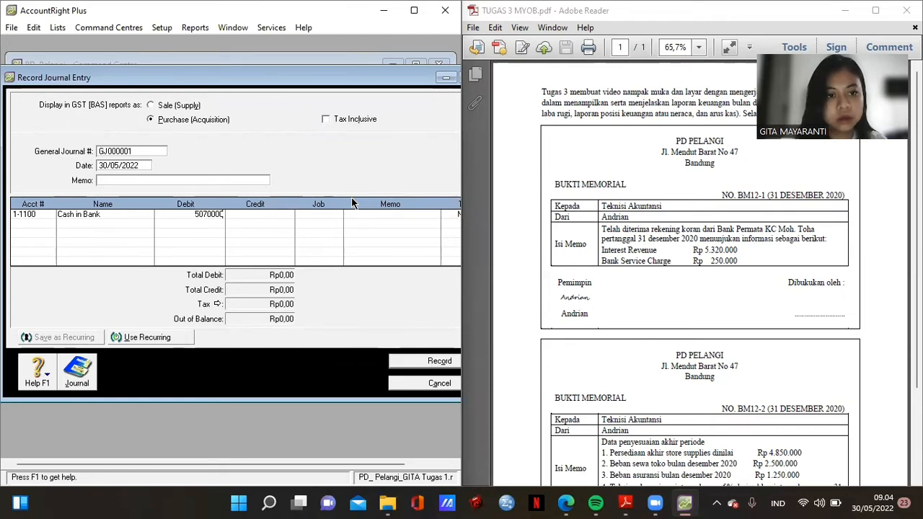
{"action": "key", "text": "Return"}
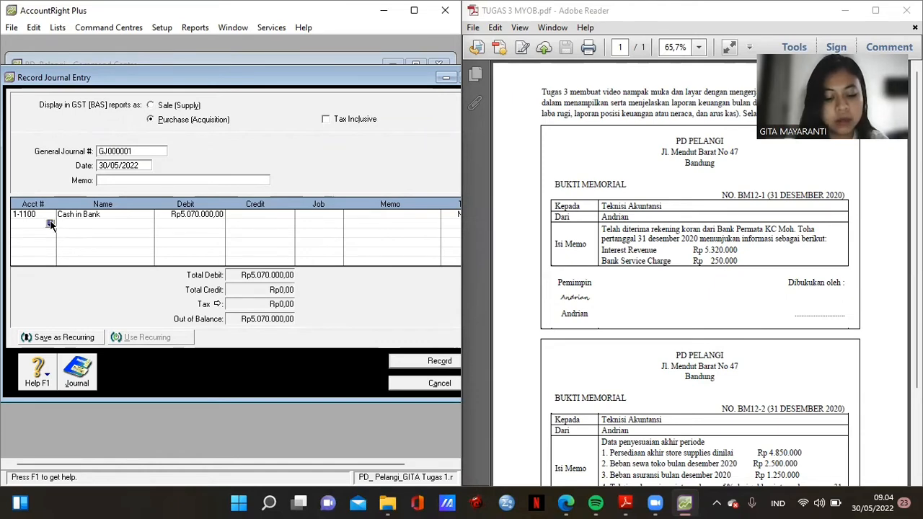
- Add a second line debiting 9-1200 Bank Service Charge Rp250.000
{"action": "left_click", "coordinate": [50, 224]}
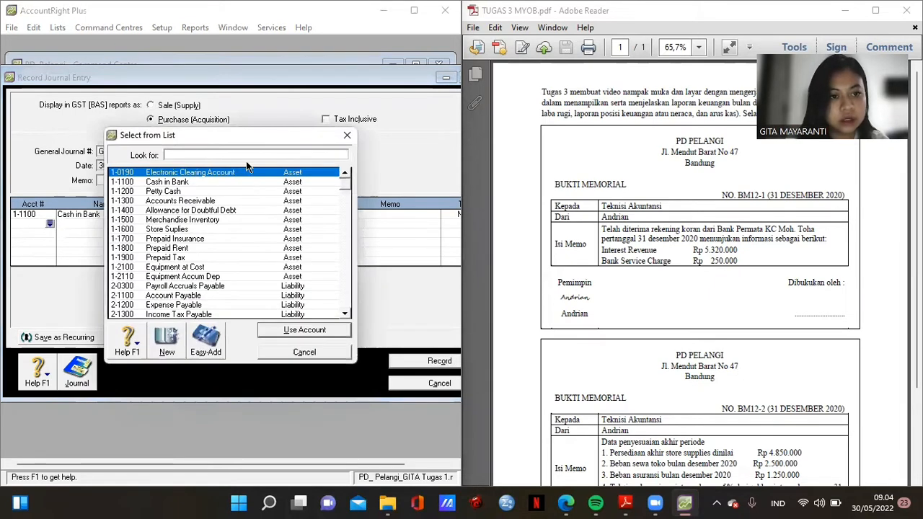
{"action": "type", "text": "bkan"}
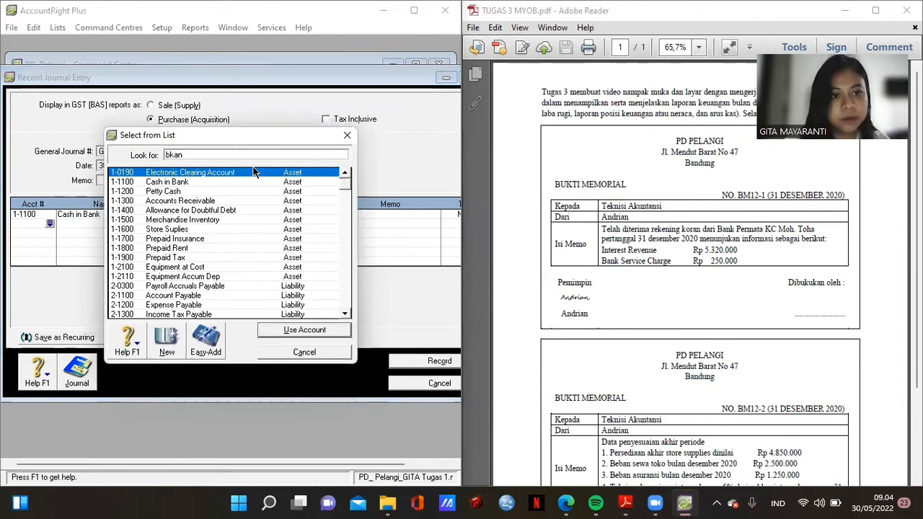
{"action": "key", "text": "BackSpace"}
{"action": "key", "text": "BackSpace"}
{"action": "key", "text": "BackSpace"}
{"action": "type", "text": "kna"}
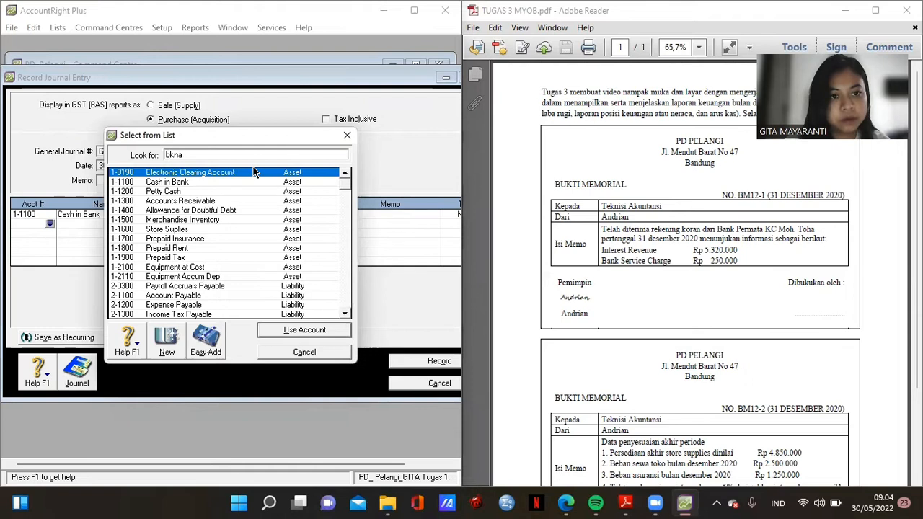
{"action": "key", "text": "Home"}
{"action": "key", "text": "Delete"}
{"action": "key", "text": "BackSpace"}
{"action": "key", "text": "BackSpace"}
{"action": "key", "text": "BackSpace"}
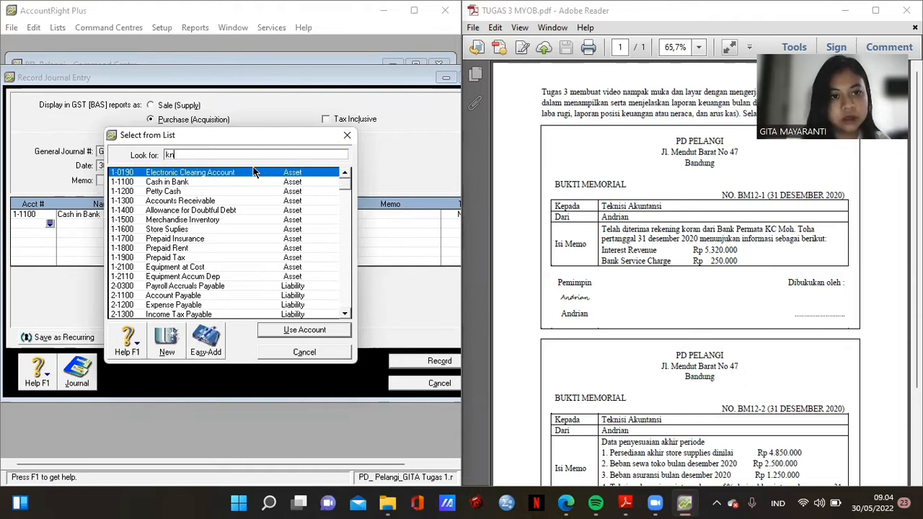
{"action": "left_click", "coordinate": [344, 315]}
{"action": "left_click", "coordinate": [345, 315]}
{"action": "left_click", "coordinate": [345, 315]}
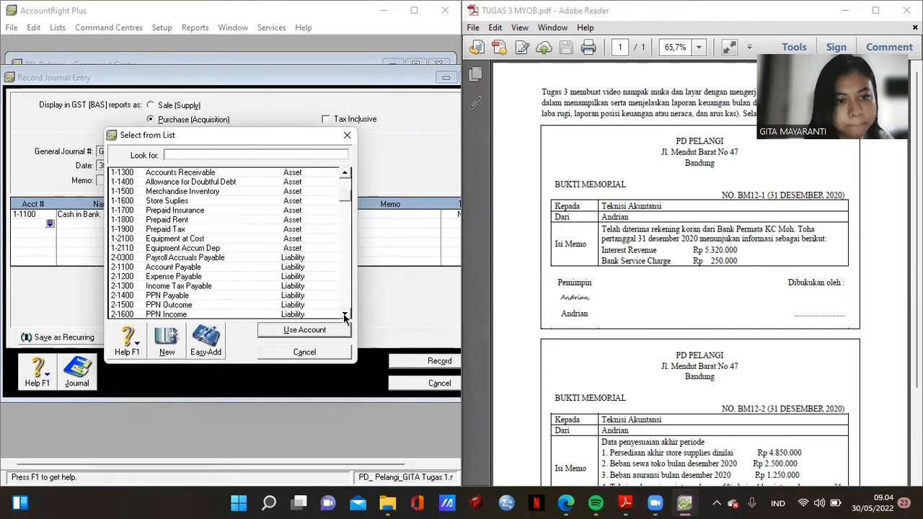
{"action": "left_click", "coordinate": [344, 315]}
{"action": "left_click", "coordinate": [345, 315]}
{"action": "double_click", "coordinate": [345, 315]}
{"action": "double_click", "coordinate": [345, 316]}
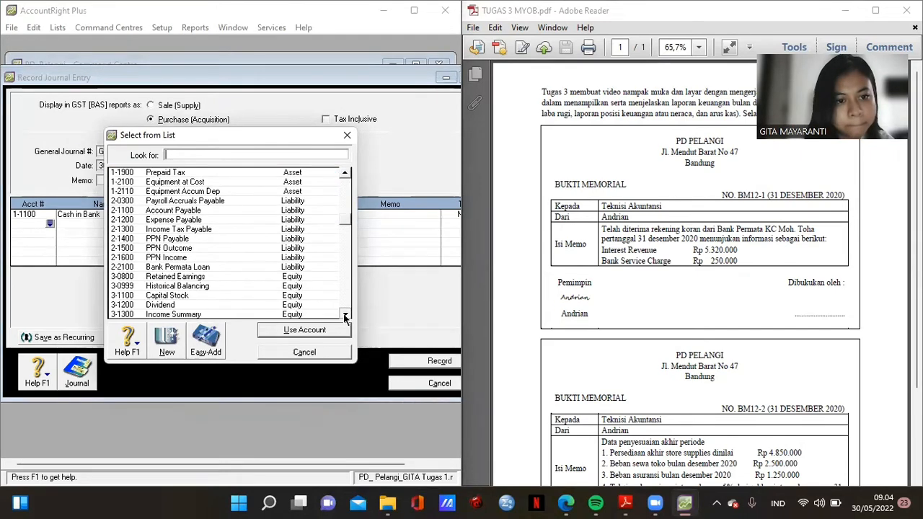
{"action": "double_click", "coordinate": [345, 315]}
{"action": "left_click", "coordinate": [345, 315]}
{"action": "double_click", "coordinate": [345, 315]}
{"action": "double_click", "coordinate": [345, 315]}
{"action": "double_click", "coordinate": [344, 315]}
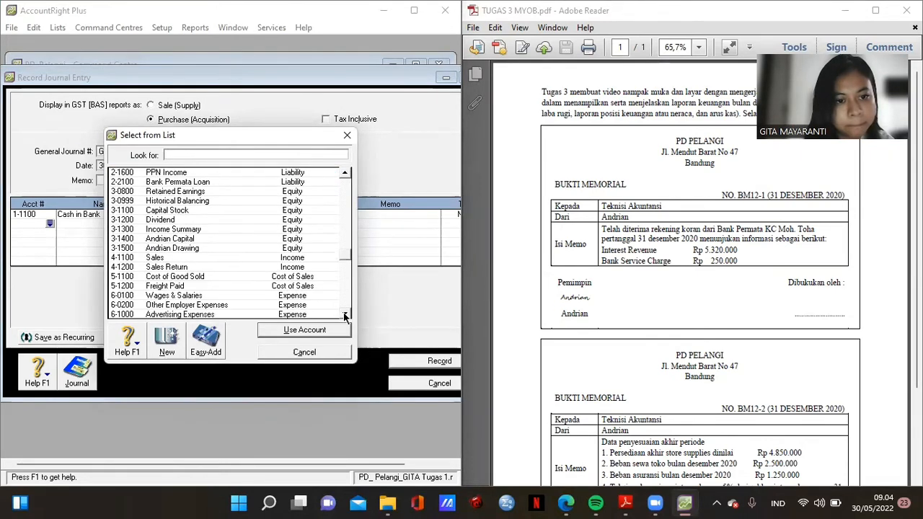
{"action": "left_click", "coordinate": [345, 315]}
{"action": "double_click", "coordinate": [345, 315]}
{"action": "double_click", "coordinate": [345, 315]}
{"action": "double_click", "coordinate": [344, 315]}
{"action": "left_click", "coordinate": [345, 315]}
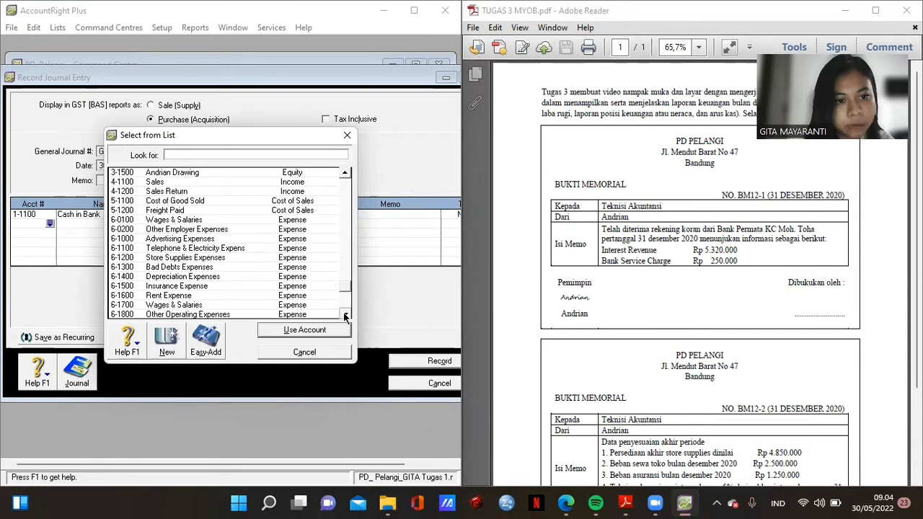
{"action": "left_click", "coordinate": [345, 315]}
{"action": "double_click", "coordinate": [345, 315]}
{"action": "left_click", "coordinate": [345, 315]}
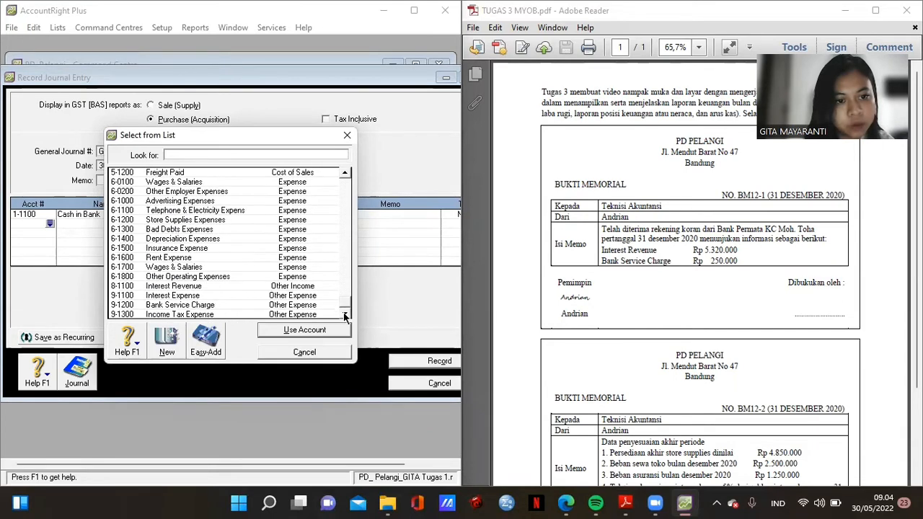
{"action": "double_click", "coordinate": [242, 304]}
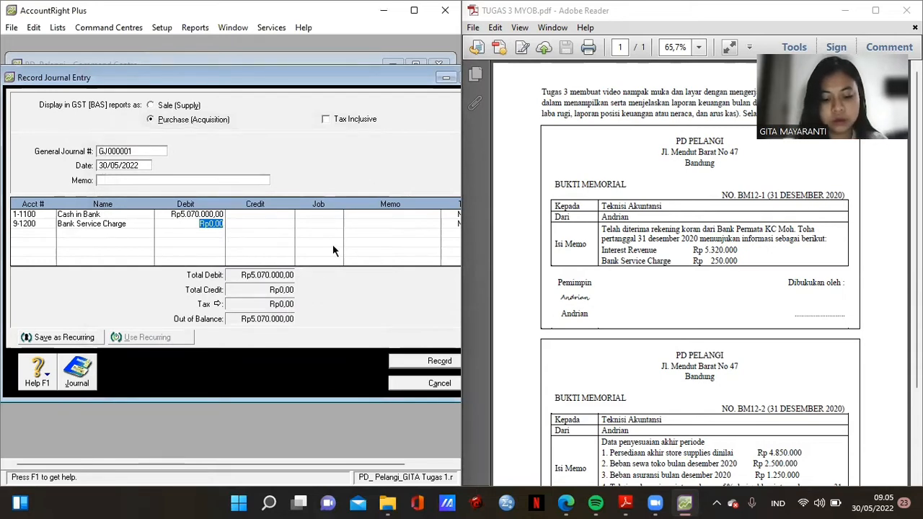
{"action": "type", "text": "25"}
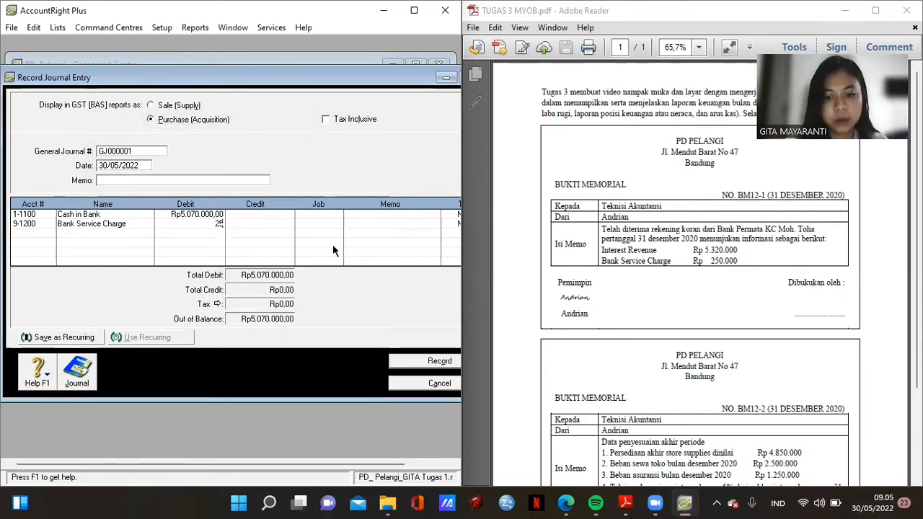
{"action": "type", "text": "0.000"}
{"action": "key", "text": "Return"}
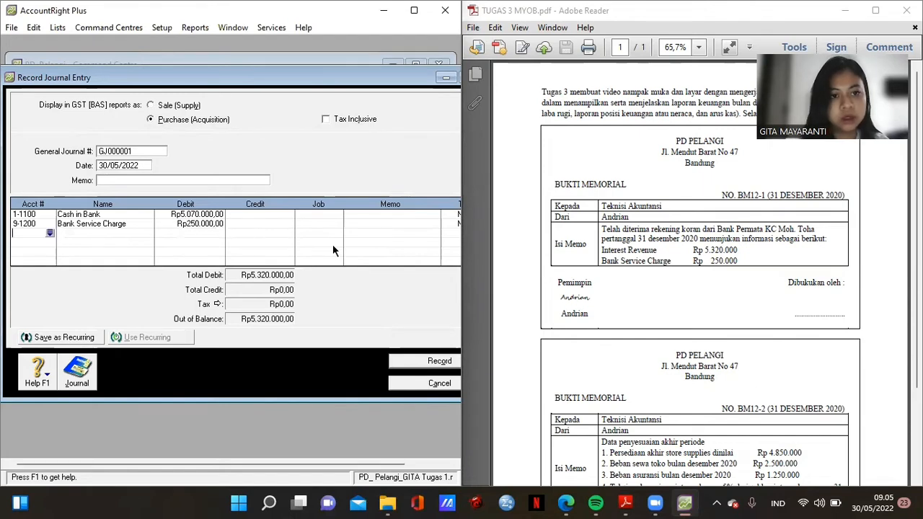
- Credit 9-1100 Interest Expense Rp5.320.000 on the third line to balance the journal
{"action": "left_click", "coordinate": [49, 233]}
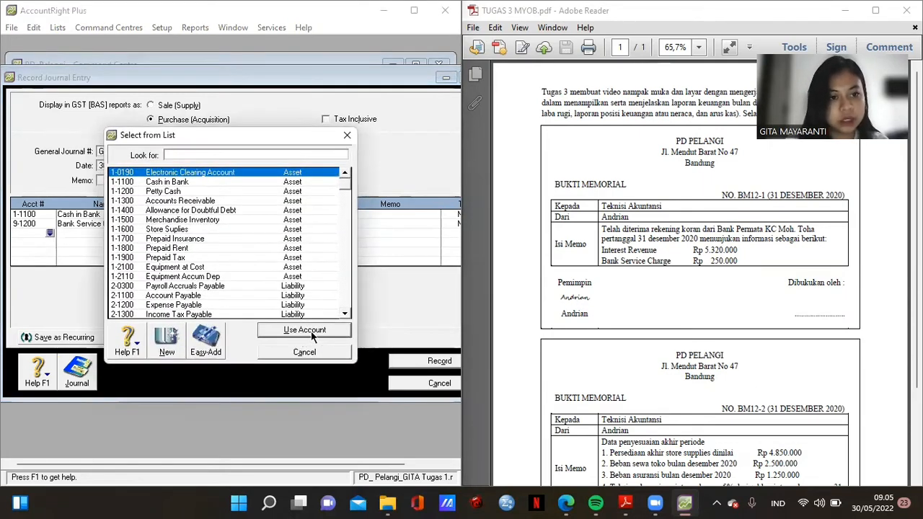
{"action": "left_click", "coordinate": [346, 315]}
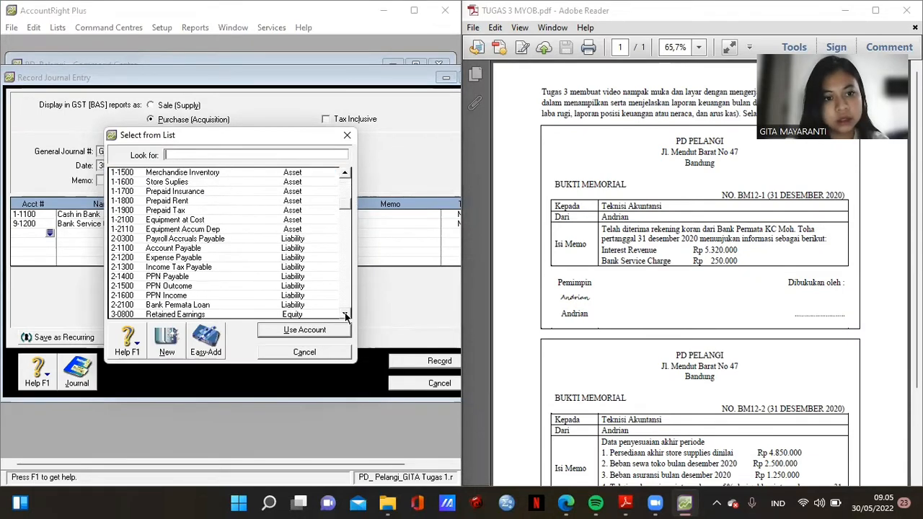
{"action": "left_click", "coordinate": [346, 315]}
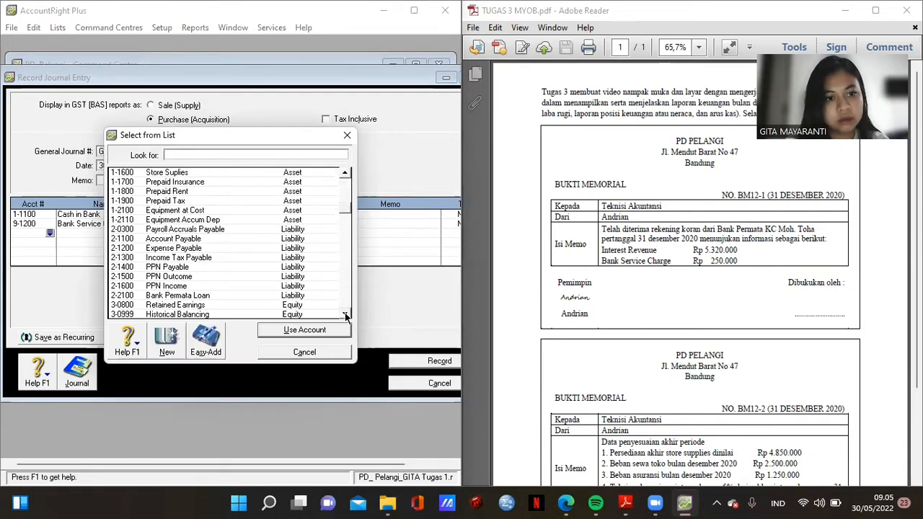
{"action": "left_click", "coordinate": [347, 315]}
{"action": "left_click", "coordinate": [346, 316]}
{"action": "left_click", "coordinate": [346, 316]}
{"action": "left_click", "coordinate": [346, 315]}
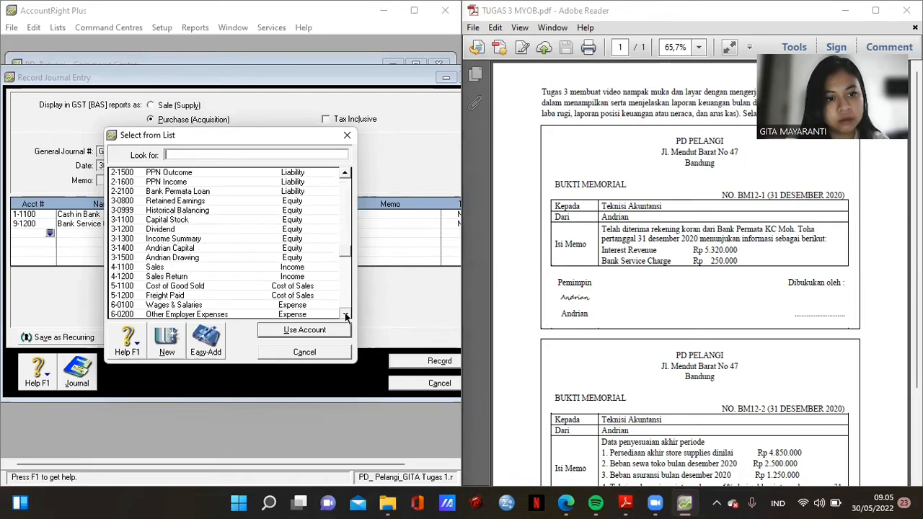
{"action": "left_click", "coordinate": [346, 315]}
{"action": "left_click", "coordinate": [346, 315]}
{"action": "left_click", "coordinate": [346, 315]}
{"action": "left_click", "coordinate": [346, 315]}
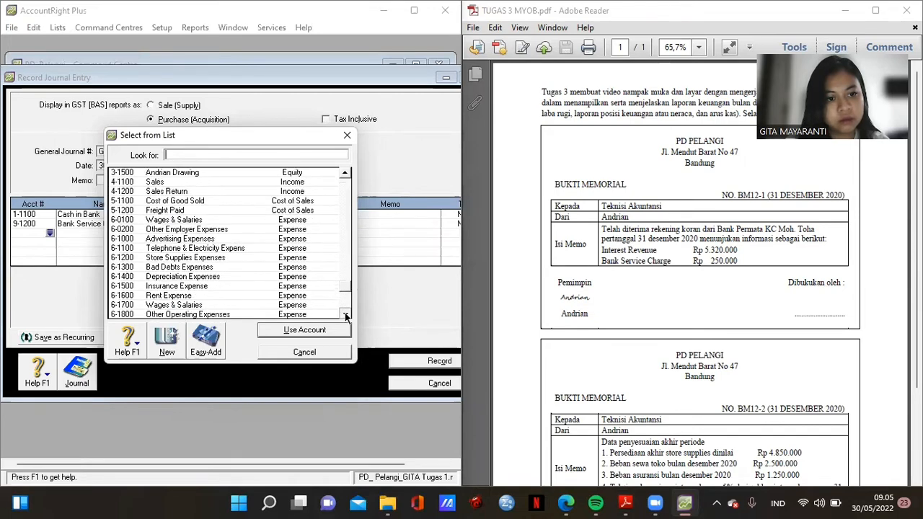
{"action": "left_click", "coordinate": [346, 315]}
{"action": "left_click", "coordinate": [346, 315]}
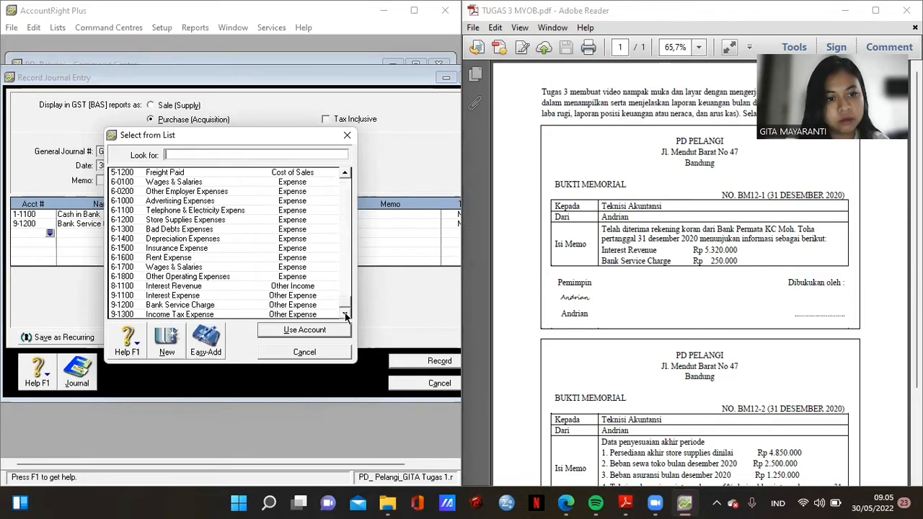
{"action": "double_click", "coordinate": [211, 296]}
{"action": "left_click", "coordinate": [246, 231]}
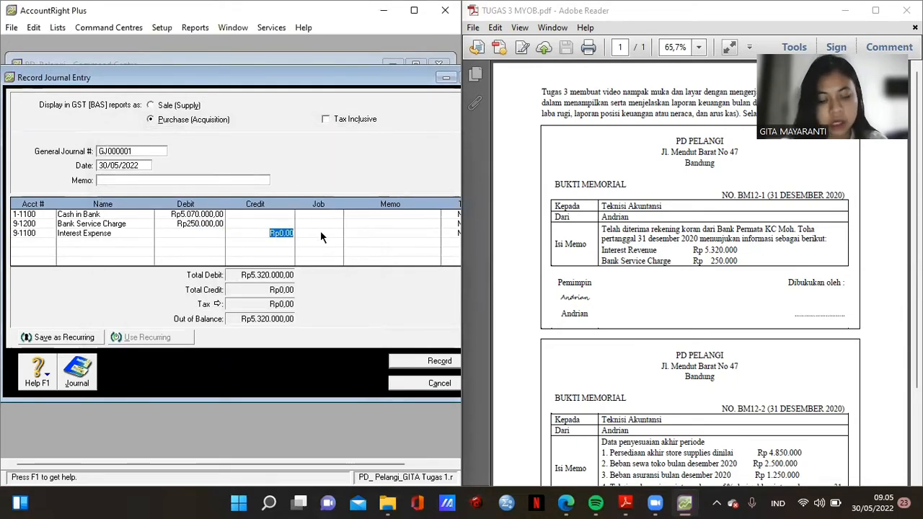
{"action": "type", "text": "5320000"}
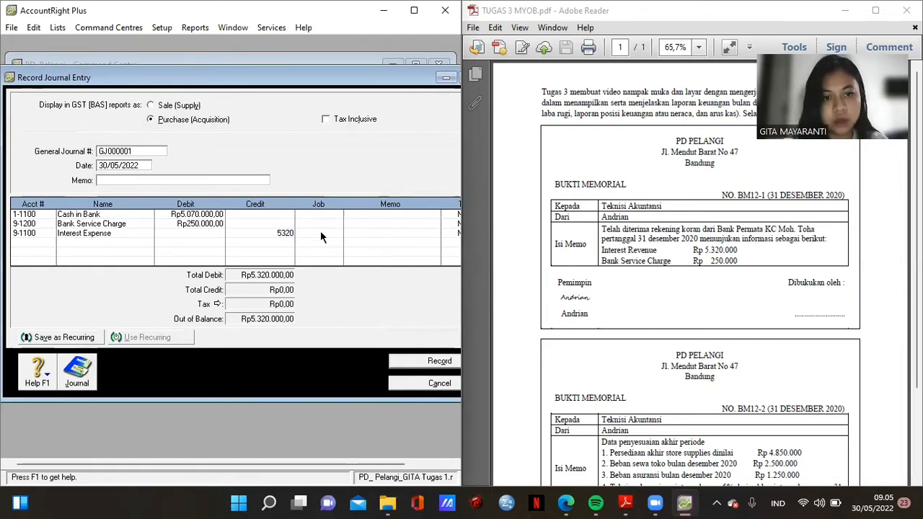
{"action": "key", "text": "Tab"}
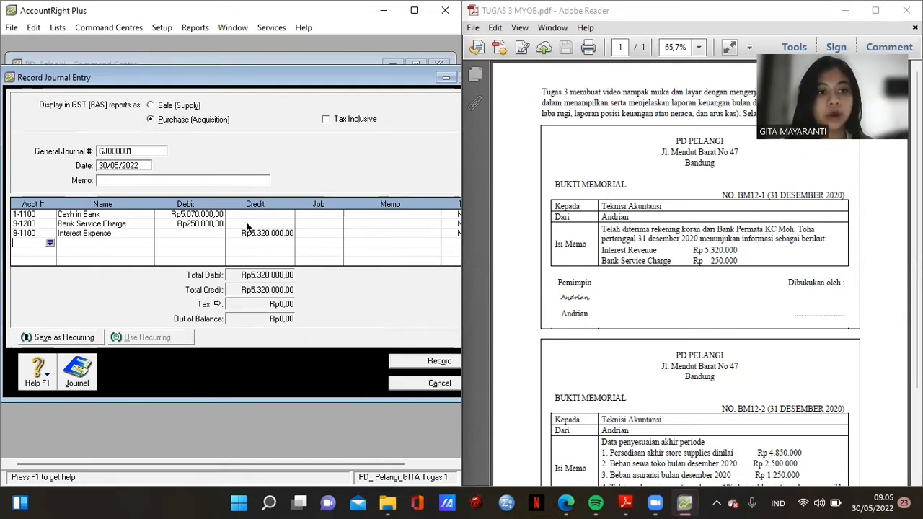
{"action": "left_click", "coordinate": [135, 149]}
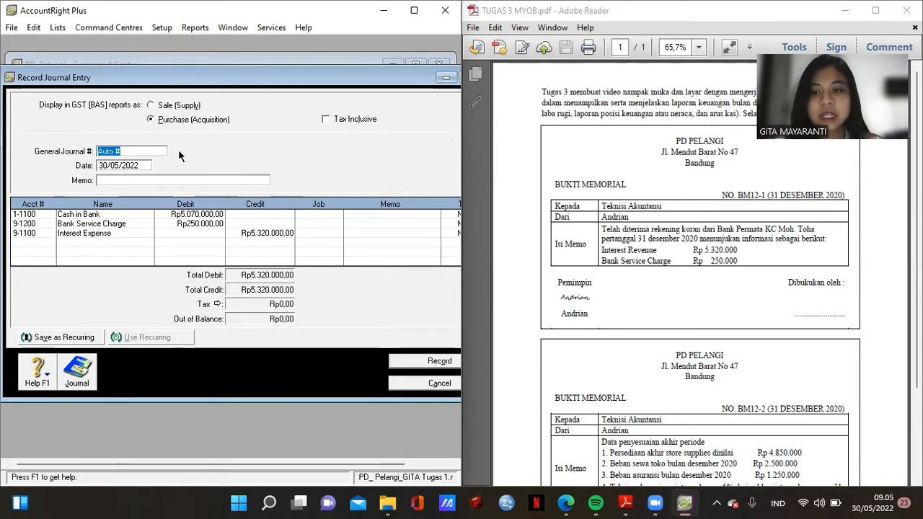
- Number the journal BM12-1, date it 31/12/2020, memo AYAT JURNAL PENYESUAIAN, and record it
{"action": "type", "text": "BM"}
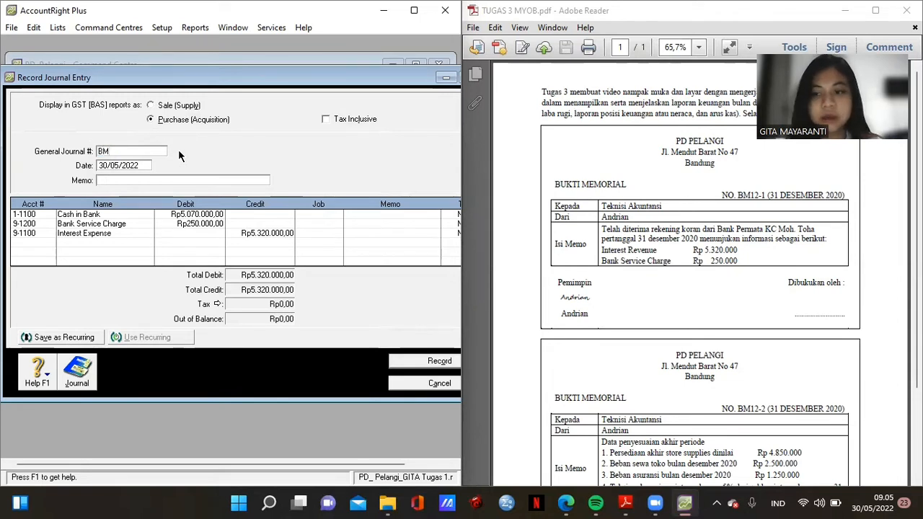
{"action": "type", "text": "12"}
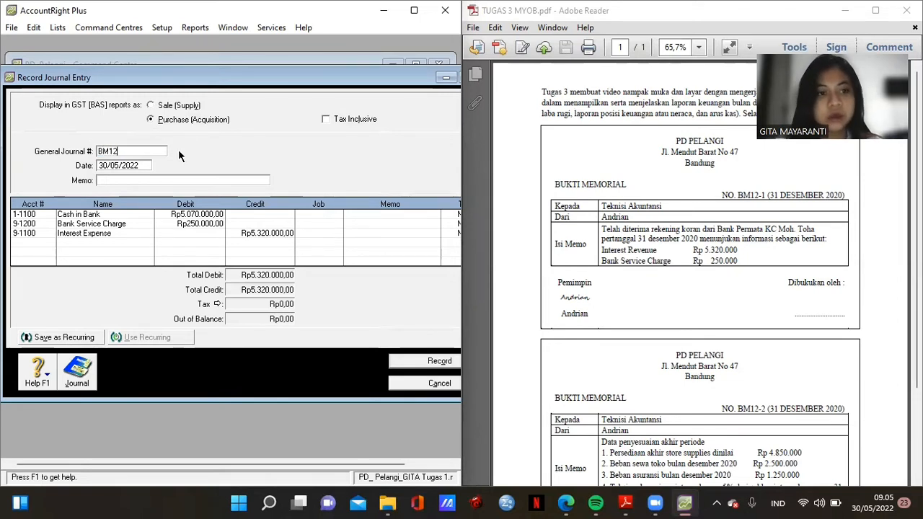
{"action": "type", "text": "-1"}
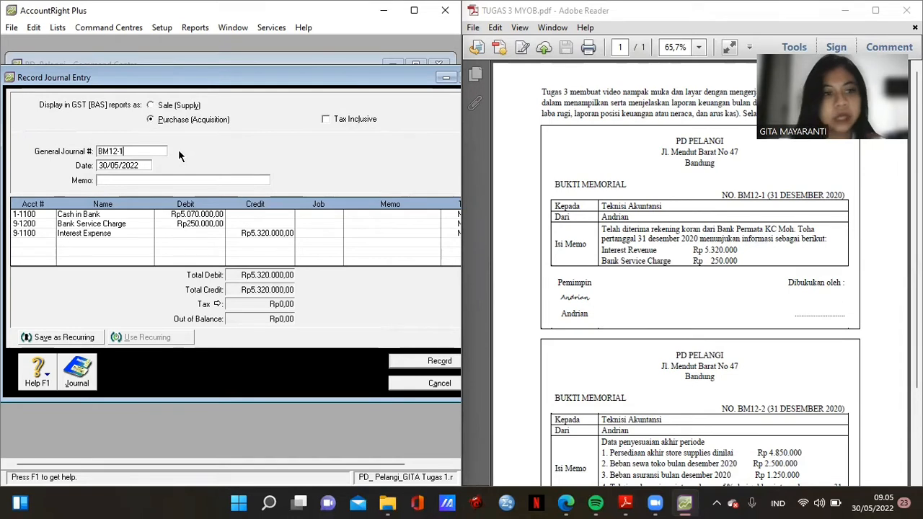
{"action": "left_click", "coordinate": [131, 165]}
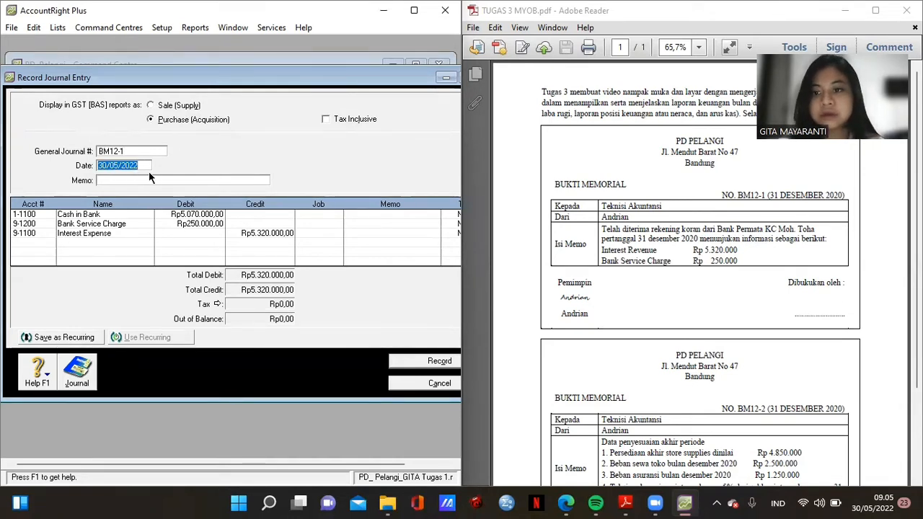
{"action": "type", "text": "31/12"}
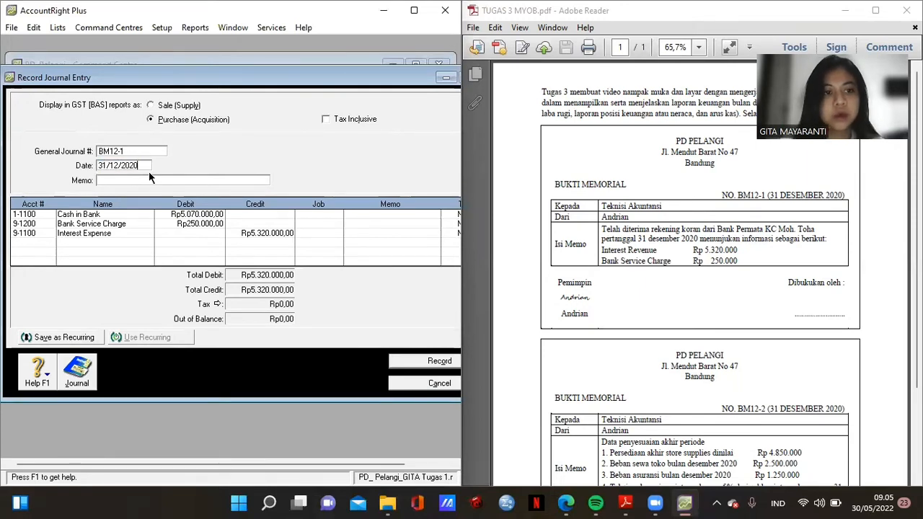
{"action": "left_click", "coordinate": [157, 178]}
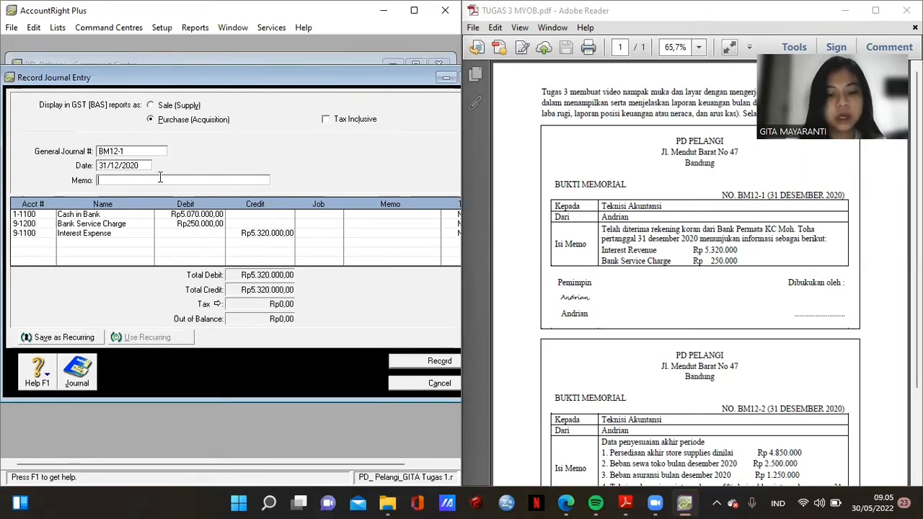
{"action": "type", "text": "AYAT JUR"}
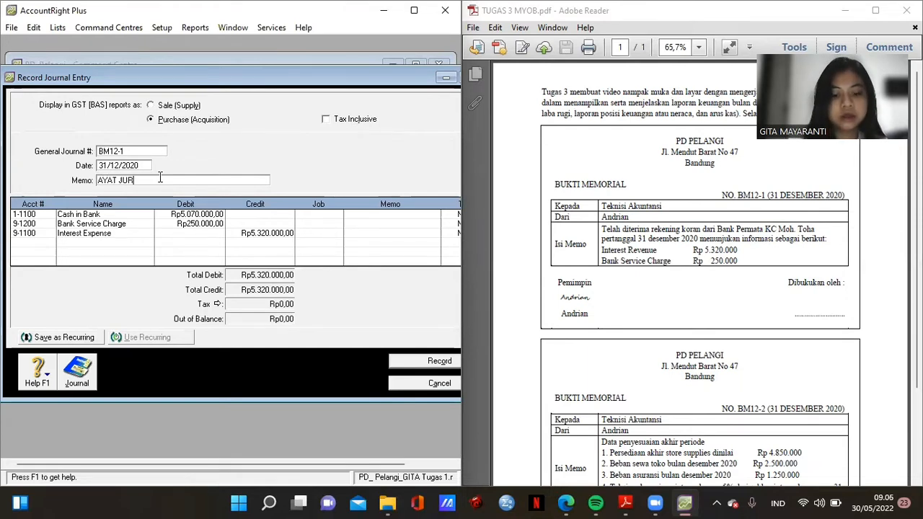
{"action": "type", "text": "NAL PENYESUAIAN"}
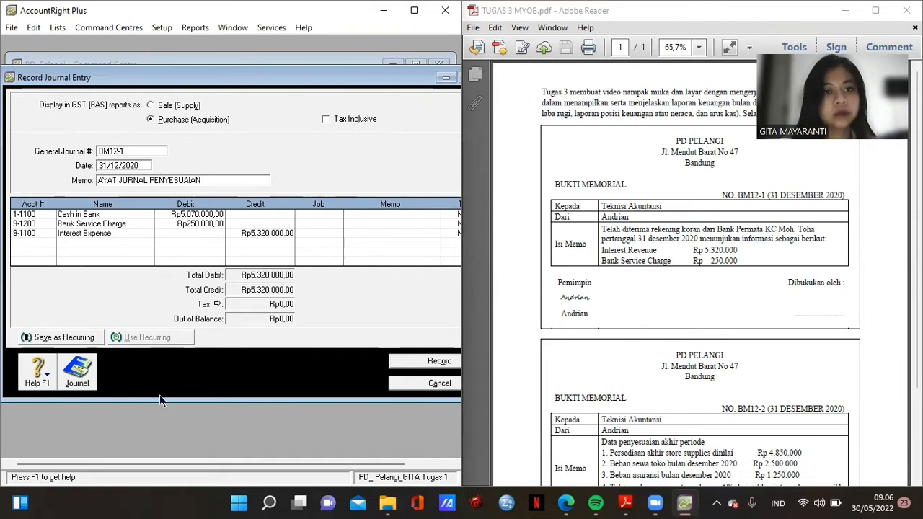
{"action": "left_click", "coordinate": [406, 366]}
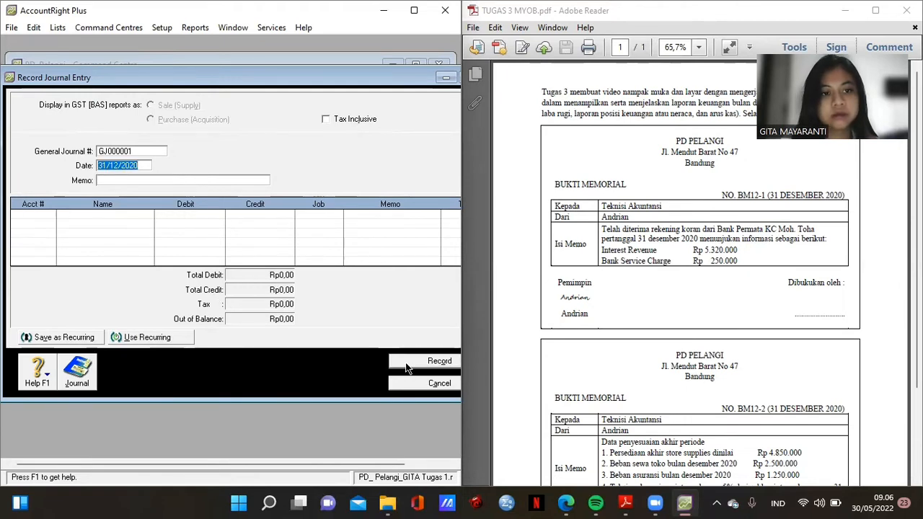
- Number the new journal BM12-2 and give it the memo AYAT JURNAL PENYESUAIAN
{"action": "left_click", "coordinate": [515, 134]}
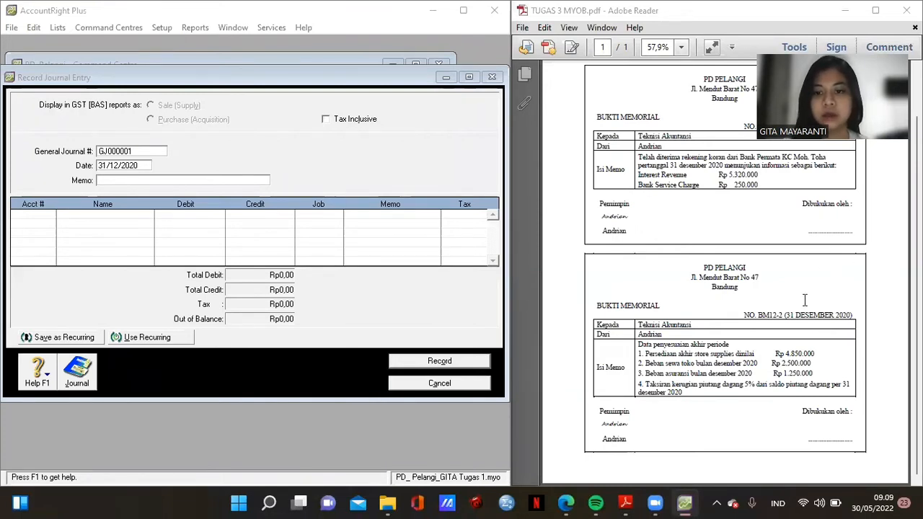
{"action": "left_click", "coordinate": [144, 150]}
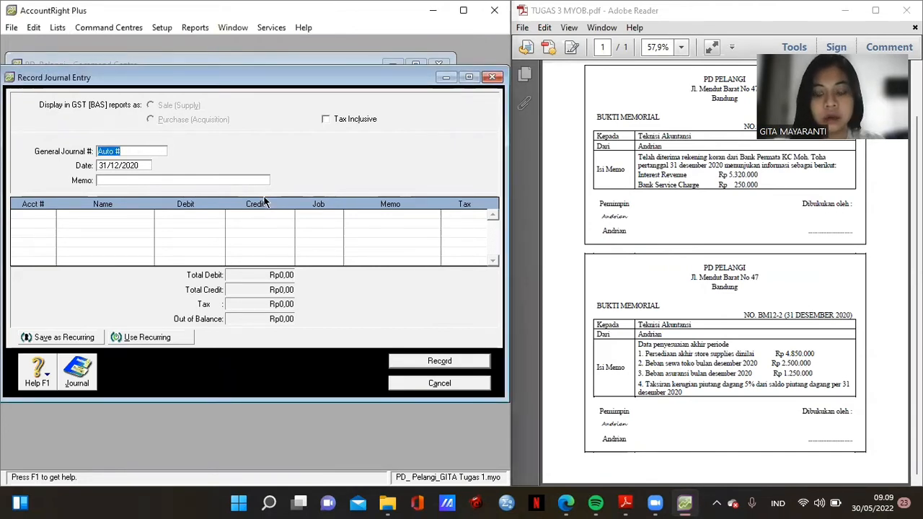
{"action": "type", "text": "bm"}
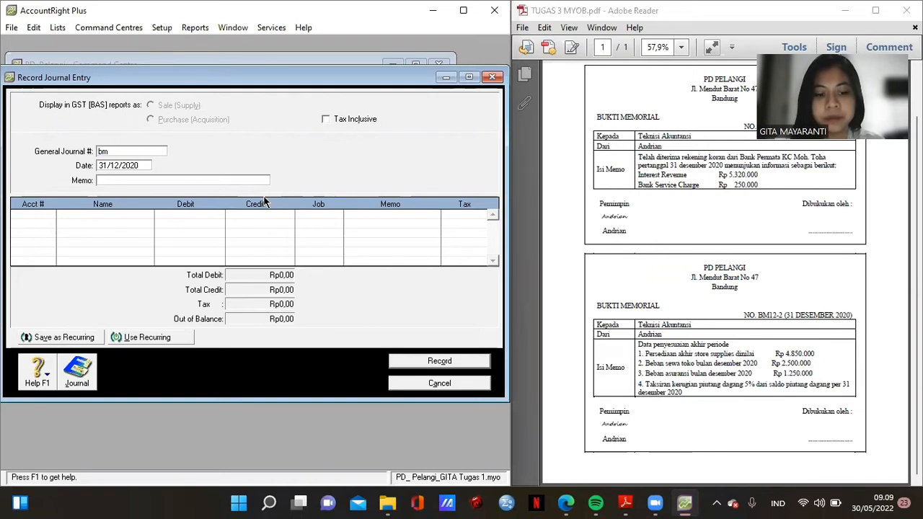
{"action": "type", "text": "12"}
{"action": "key", "text": "BackSpace"}
{"action": "key", "text": "BackSpace"}
{"action": "key", "text": "BackSpace"}
{"action": "key", "text": "BackSpace"}
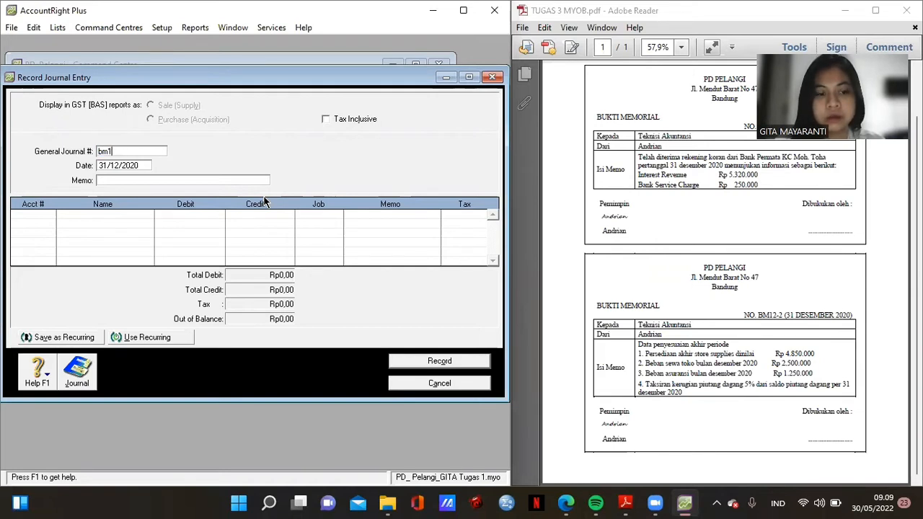
{"action": "type", "text": "BM12"}
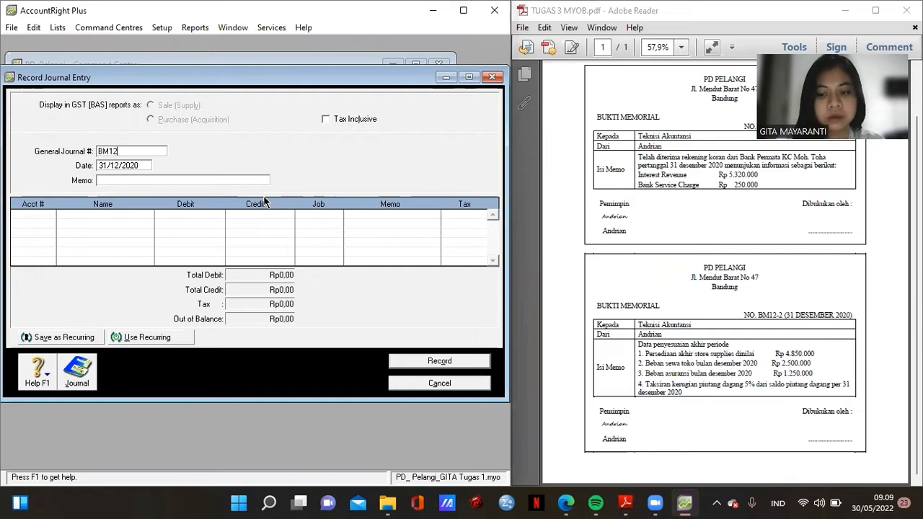
{"action": "type", "text": "-2"}
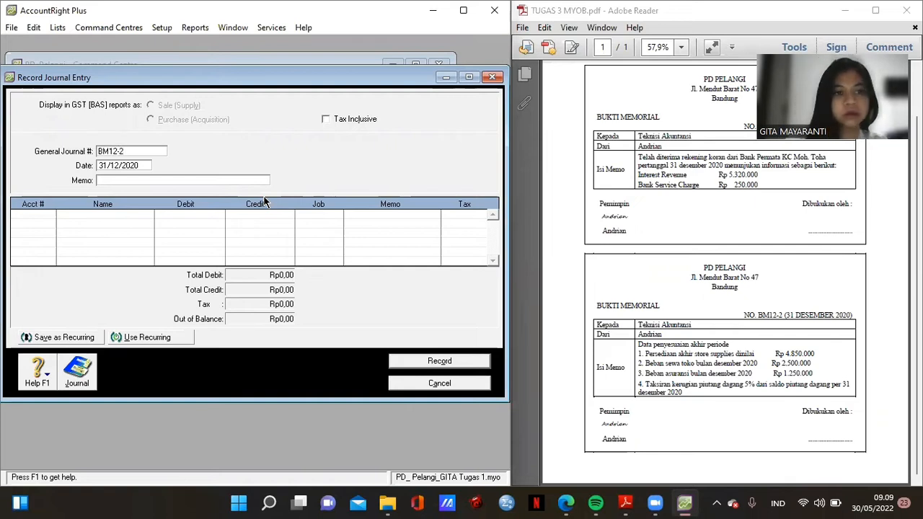
{"action": "left_click", "coordinate": [134, 181]}
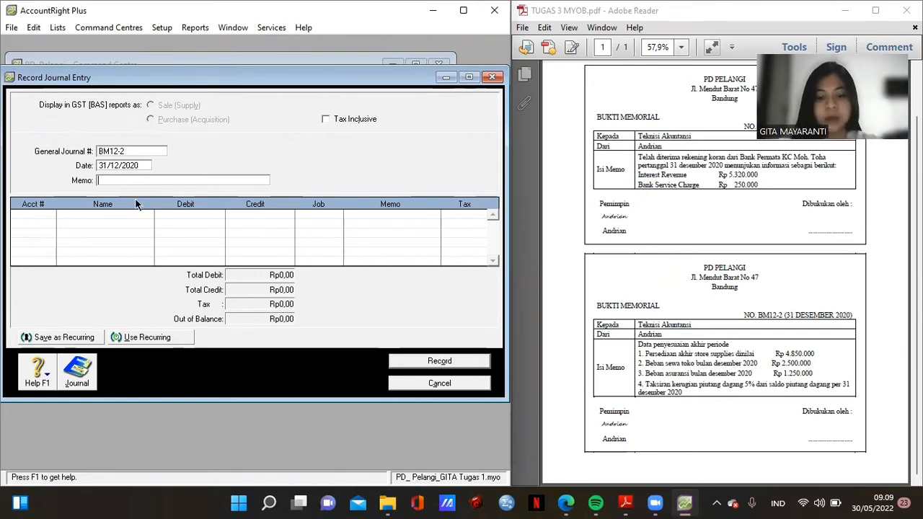
{"action": "type", "text": "AYAT JU"}
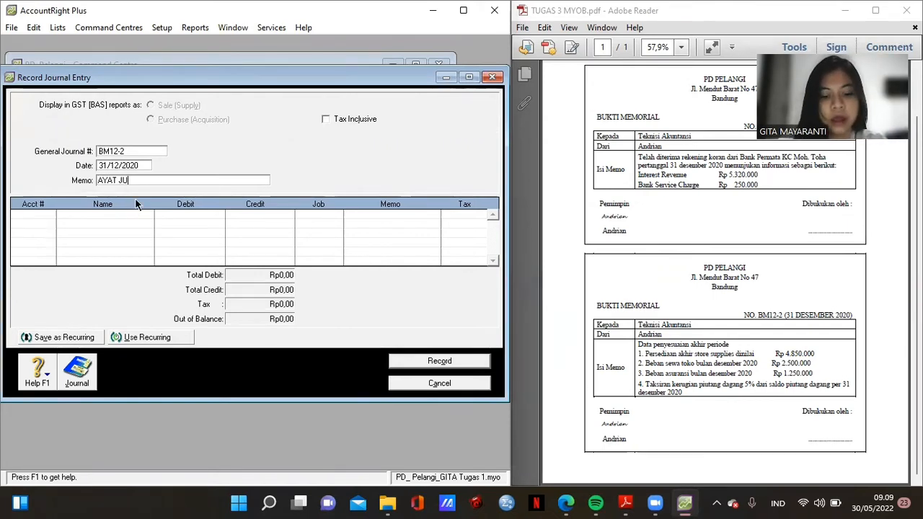
{"action": "type", "text": "RNAL PENYESUAIAN"}
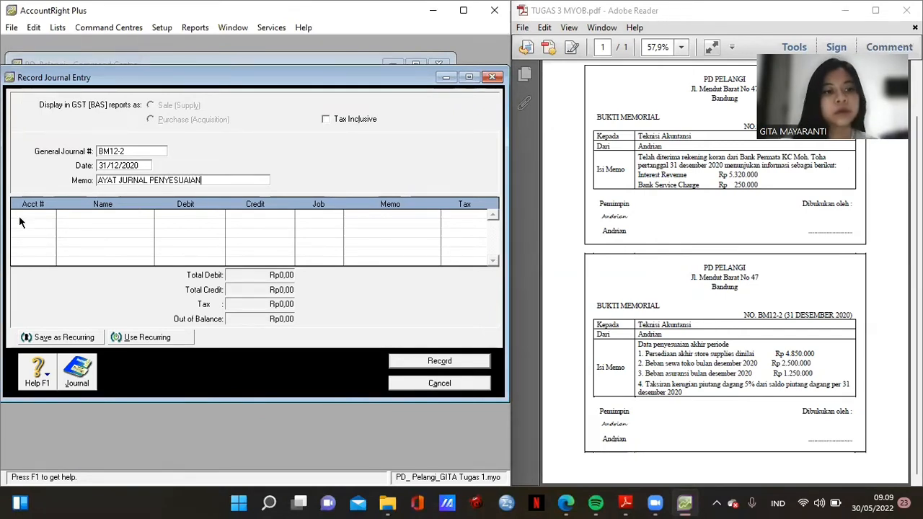
{"action": "key", "text": "Tab"}
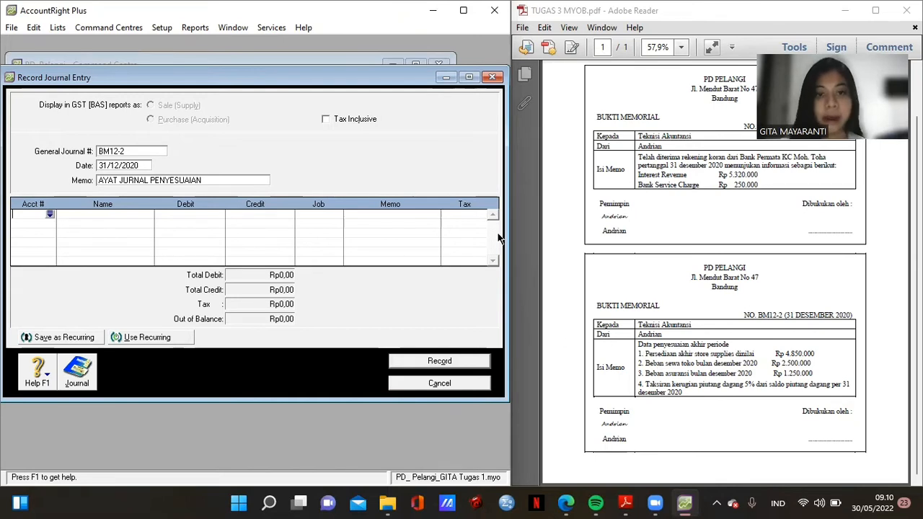
- Set the journal aside and display the December 2020 Trial Balance, then close the reports
{"action": "left_click", "coordinate": [445, 79]}
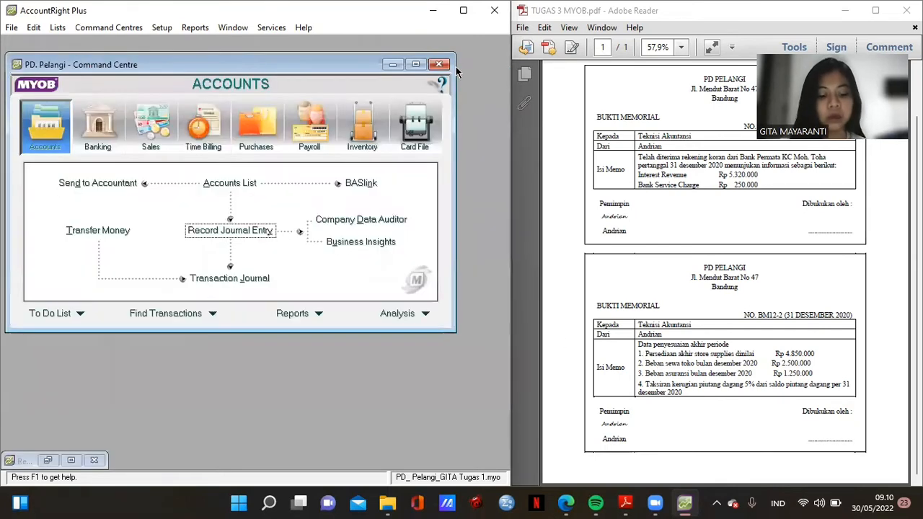
{"action": "left_click", "coordinate": [285, 317]}
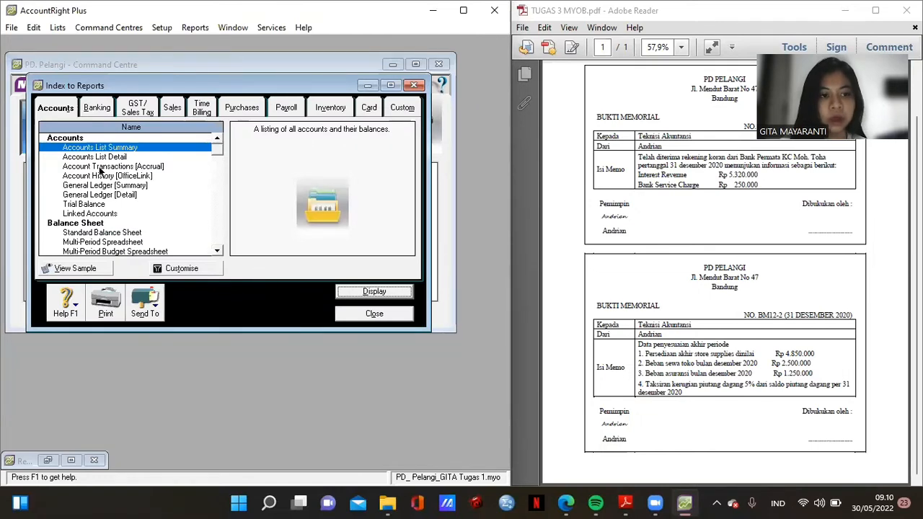
{"action": "double_click", "coordinate": [96, 204]}
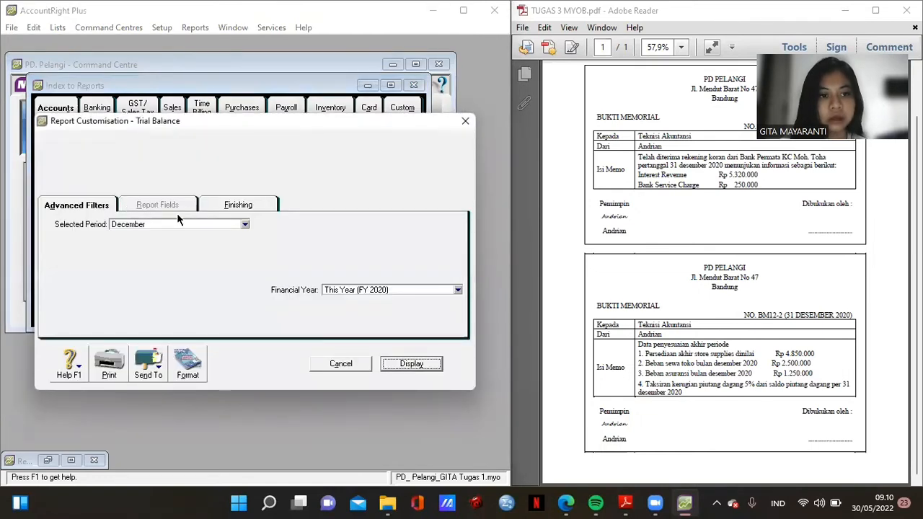
{"action": "left_click", "coordinate": [396, 366]}
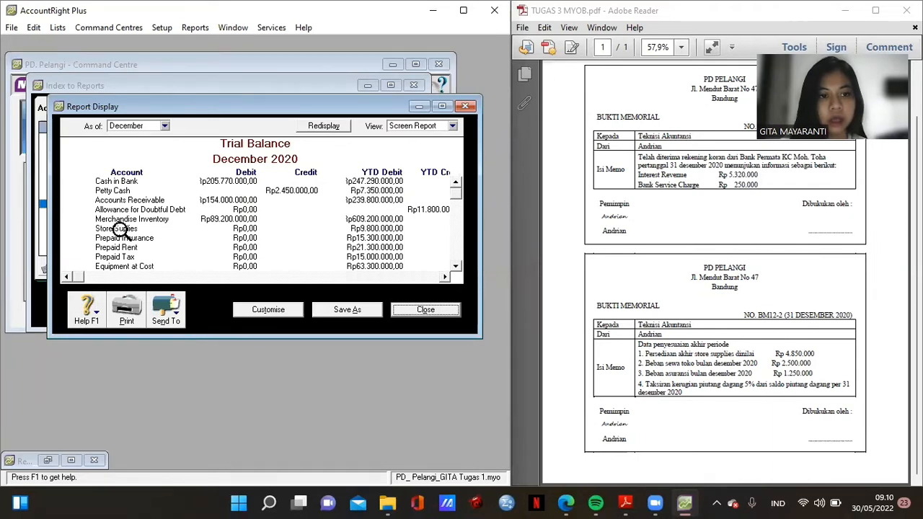
{"action": "left_click", "coordinate": [419, 311]}
{"action": "left_click", "coordinate": [375, 316]}
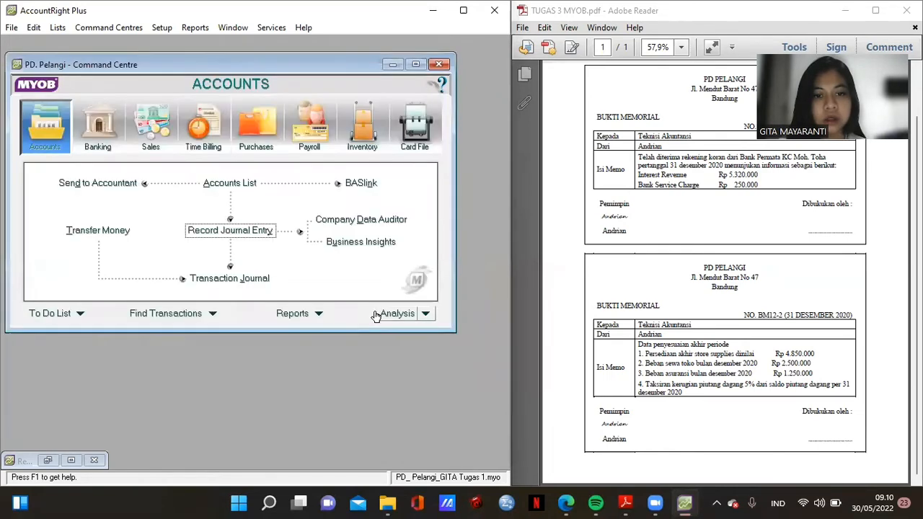
- Debit Store Supplies Expenses Rp4.950.000 on the first line of journal BM12-2
{"action": "left_click", "coordinate": [78, 462]}
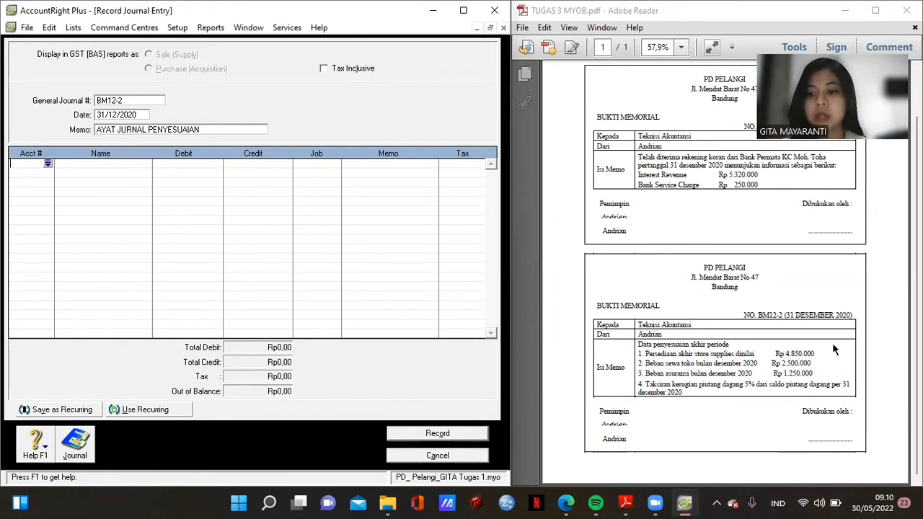
{"action": "left_click", "coordinate": [47, 164]}
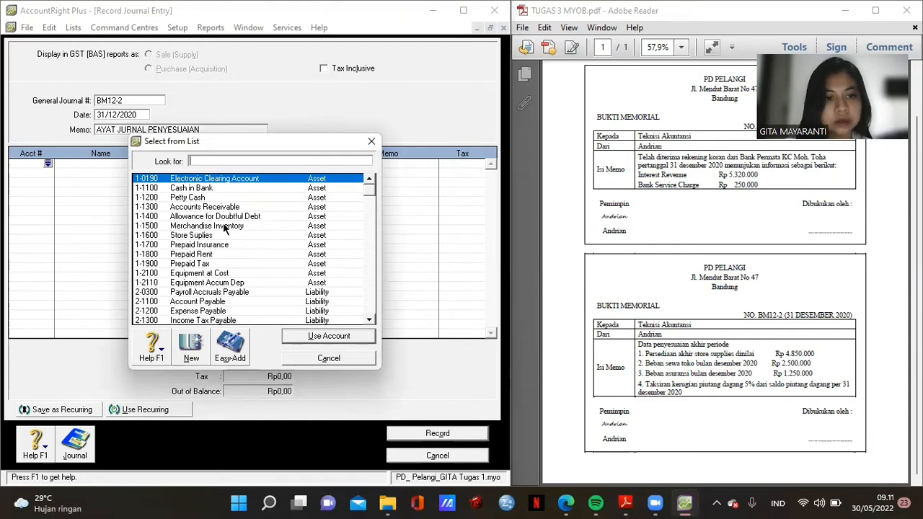
{"action": "left_click", "coordinate": [369, 321]}
{"action": "left_click", "coordinate": [369, 321]}
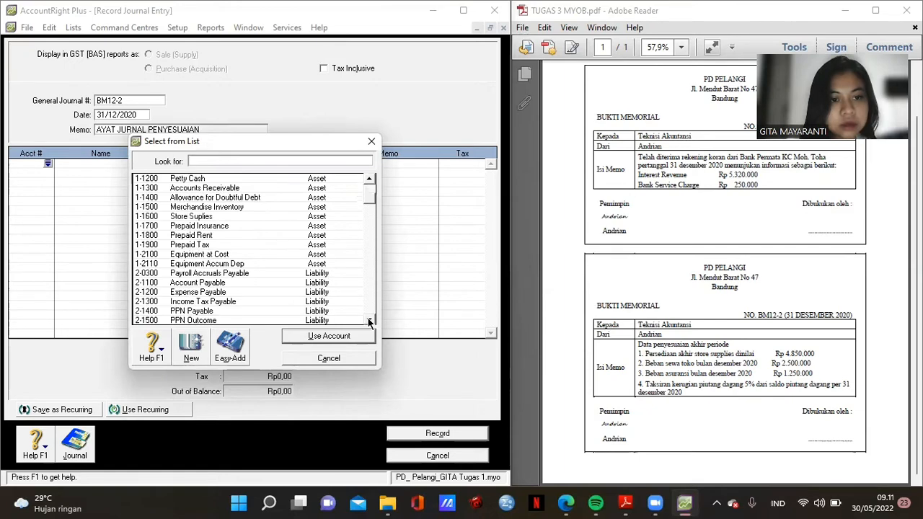
{"action": "left_click", "coordinate": [369, 322]}
{"action": "left_click", "coordinate": [369, 321]}
{"action": "left_click", "coordinate": [370, 321]}
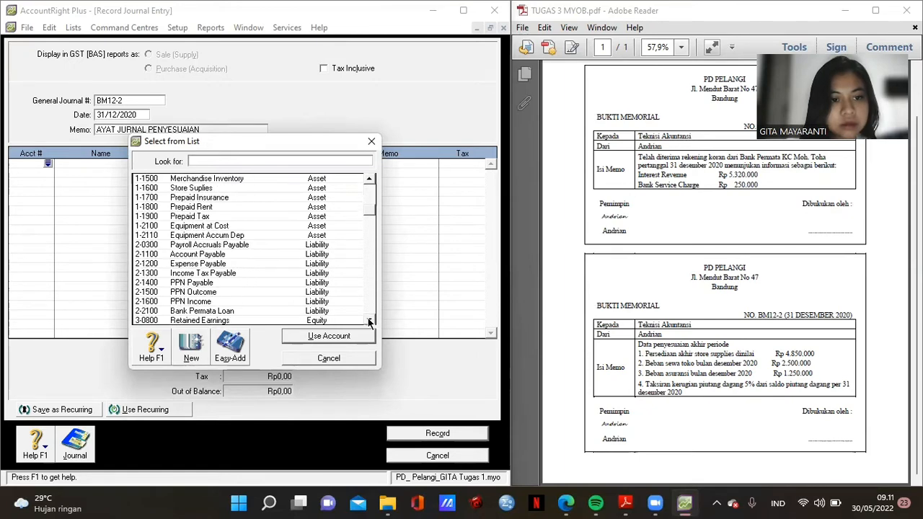
{"action": "left_click", "coordinate": [369, 321]}
{"action": "left_click", "coordinate": [370, 321]}
{"action": "left_click", "coordinate": [369, 322]}
{"action": "left_click", "coordinate": [369, 321]}
{"action": "left_click", "coordinate": [369, 322]}
{"action": "left_click", "coordinate": [369, 322]}
{"action": "left_click", "coordinate": [369, 321]}
{"action": "left_click", "coordinate": [369, 322]}
{"action": "left_click", "coordinate": [370, 322]}
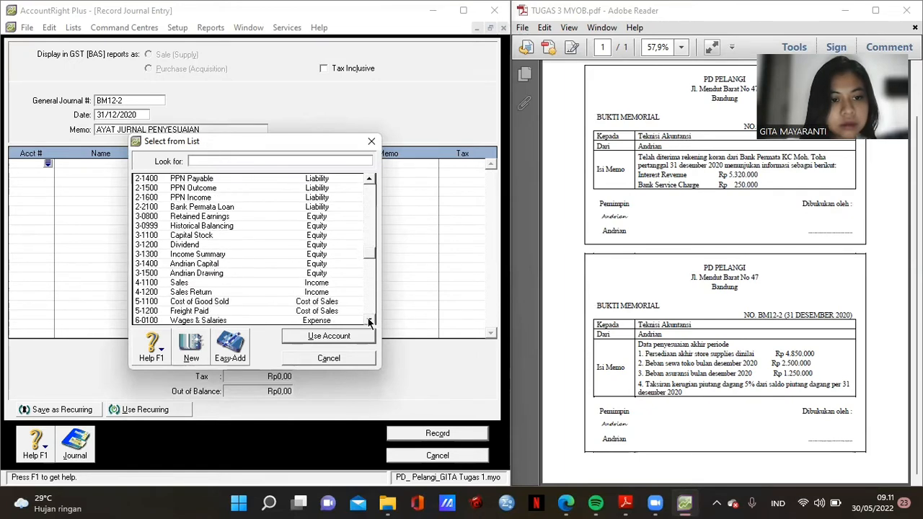
{"action": "left_click", "coordinate": [369, 321]}
{"action": "left_click", "coordinate": [369, 322]}
{"action": "left_click", "coordinate": [369, 321]}
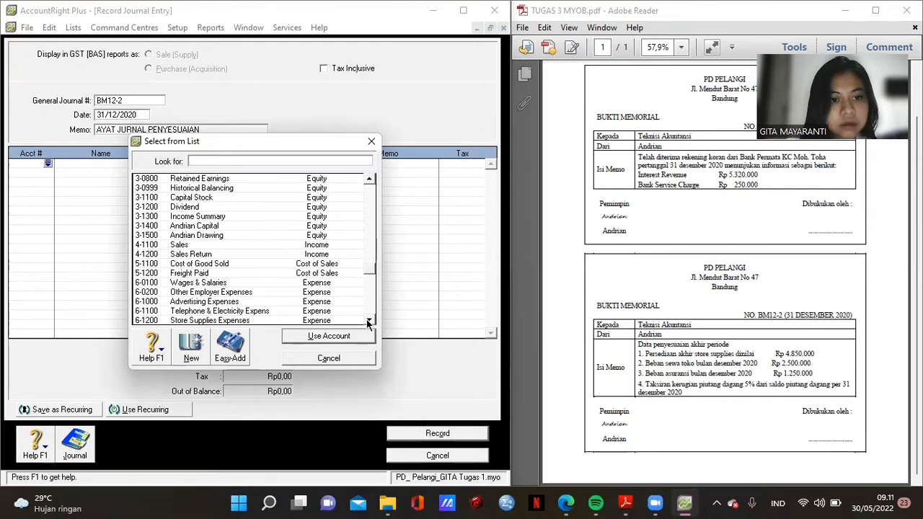
{"action": "left_click", "coordinate": [367, 321]}
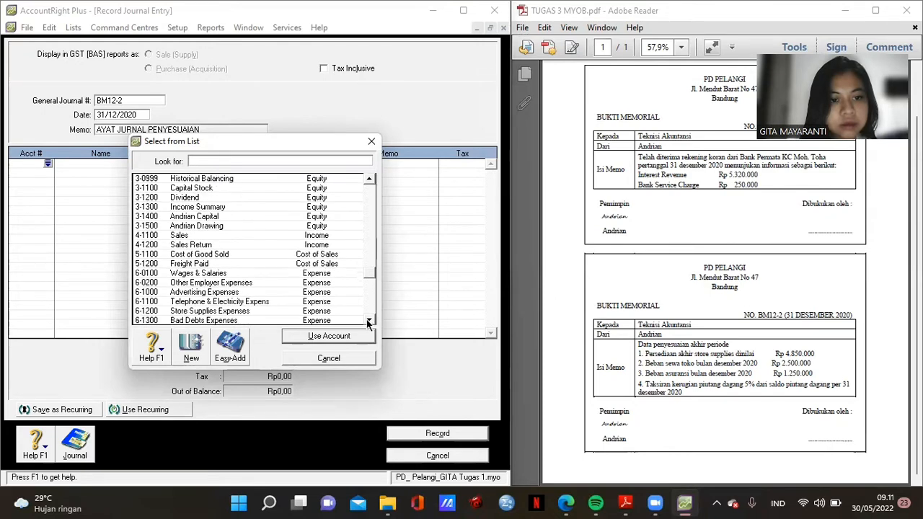
{"action": "double_click", "coordinate": [238, 311]}
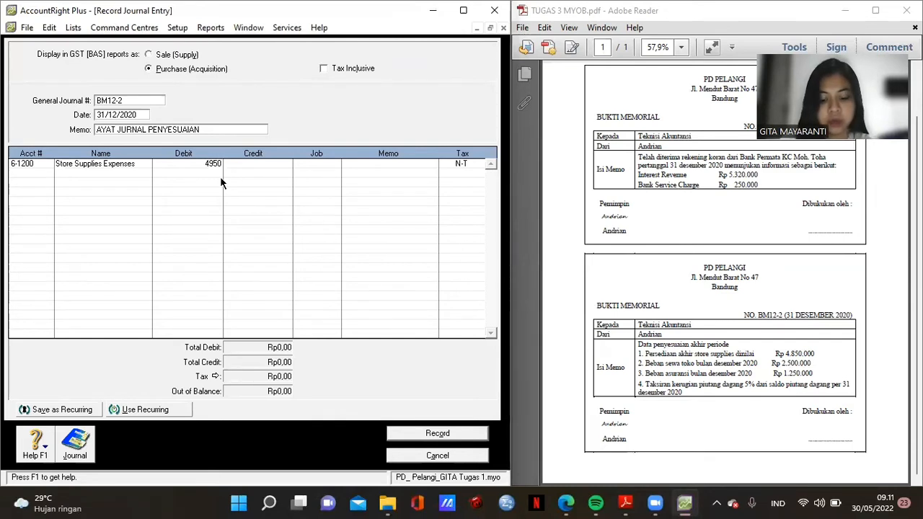
{"action": "key", "text": "Return"}
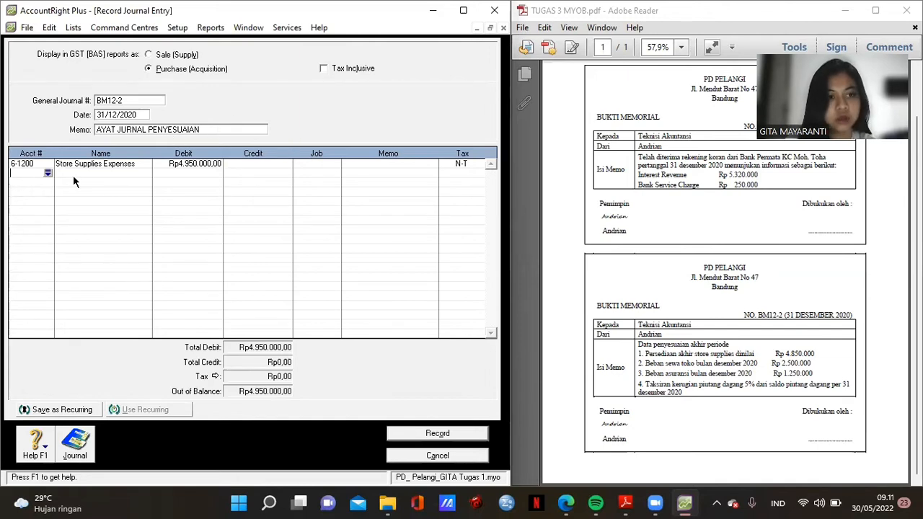
- Credit Store Suplies Rp4.950.000 on the second journal line
{"action": "left_click", "coordinate": [48, 173]}
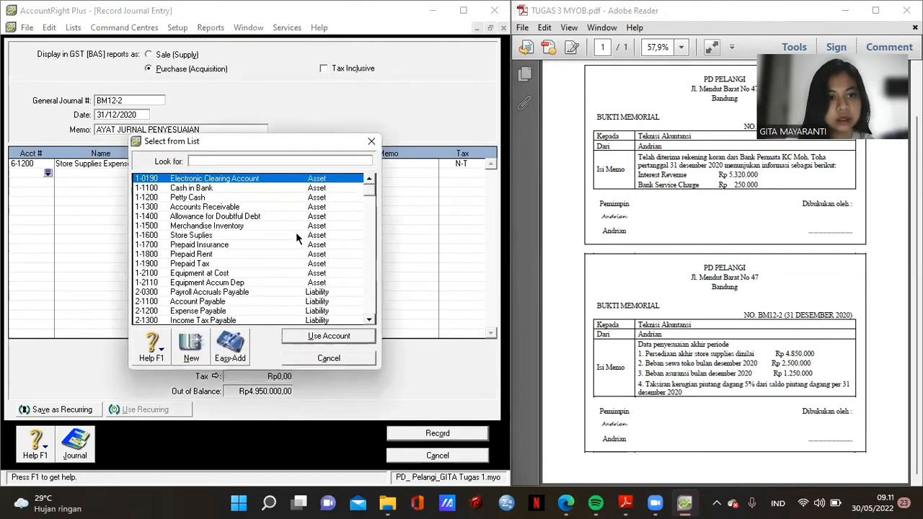
{"action": "double_click", "coordinate": [257, 234]}
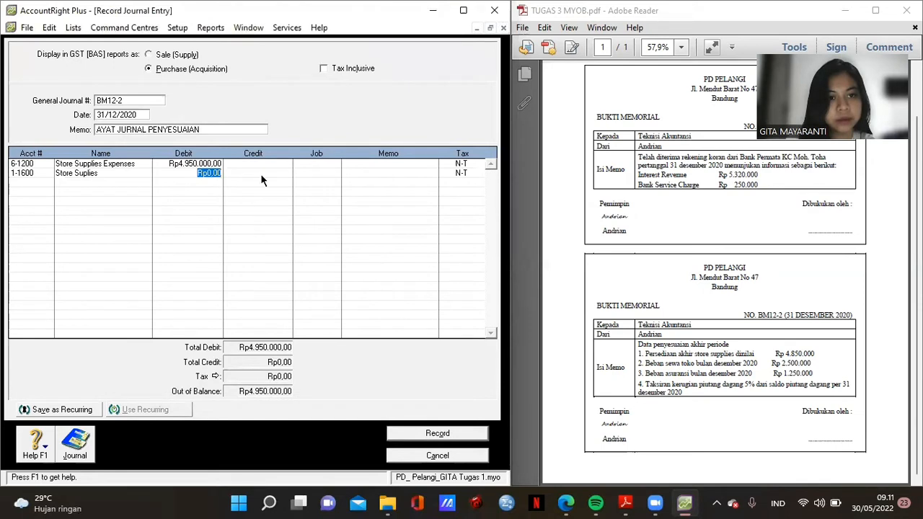
{"action": "left_click", "coordinate": [262, 176]}
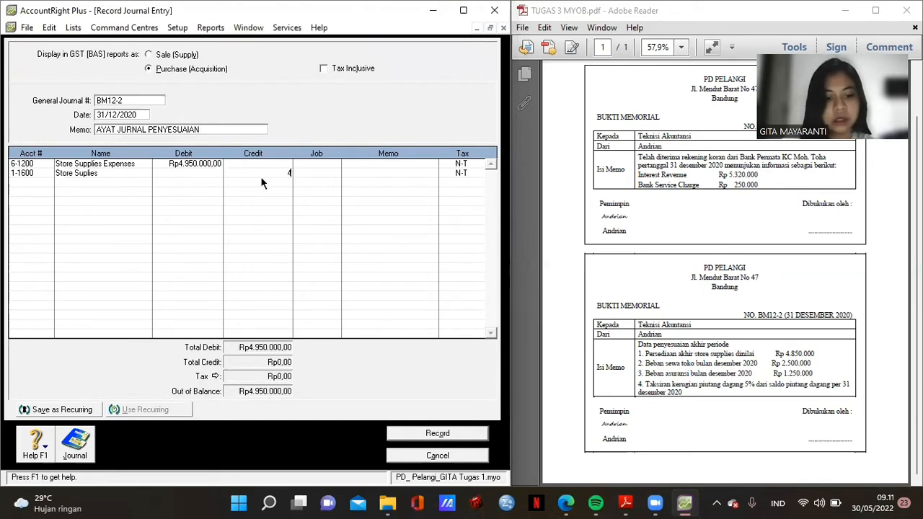
{"action": "type", "text": "495"}
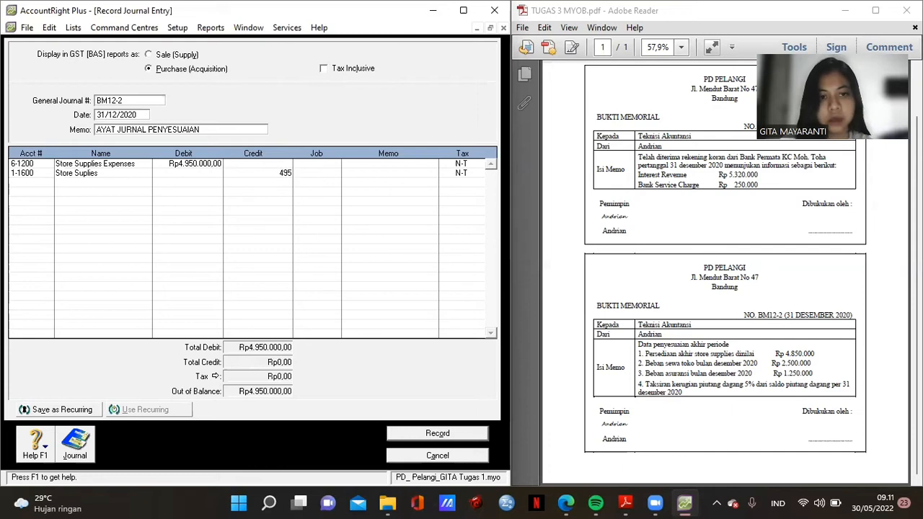
{"action": "type", "text": "0000"}
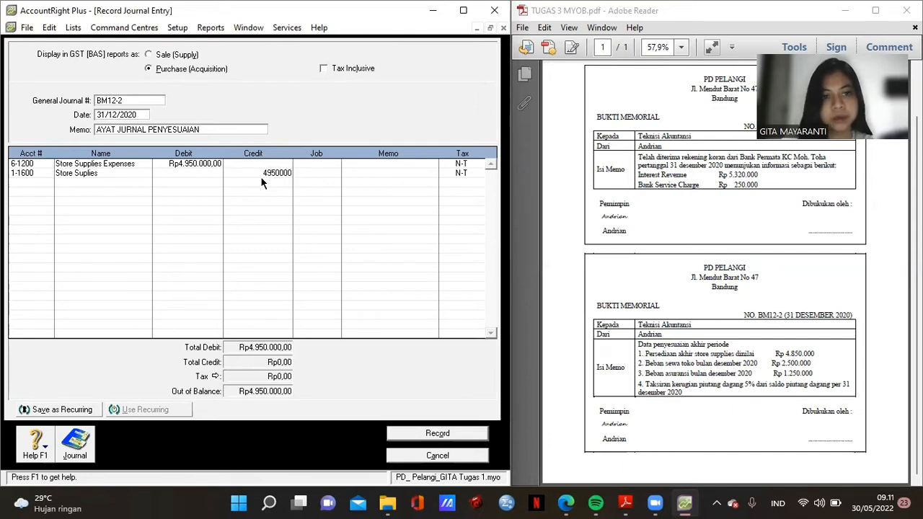
{"action": "key", "text": "Return"}
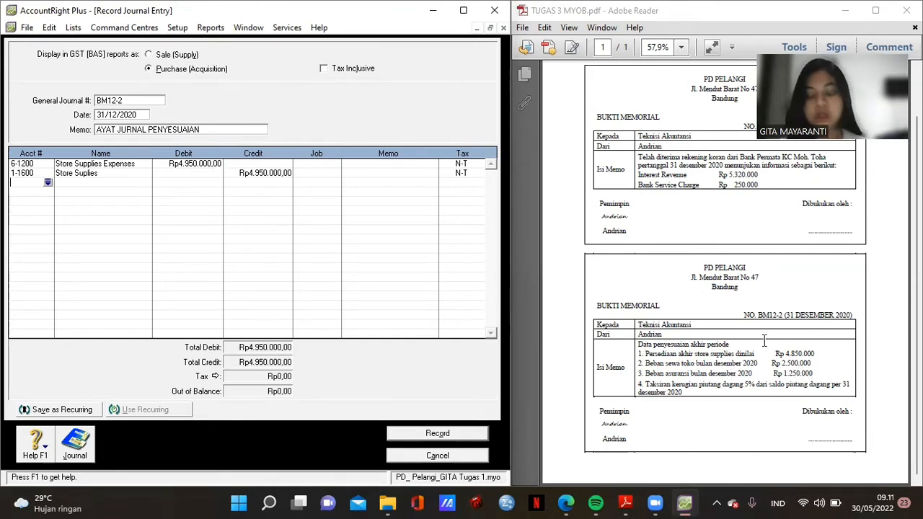
- Add a third line debiting 6-1600 Rent Expense Rp2.500.000
{"action": "left_click", "coordinate": [47, 183]}
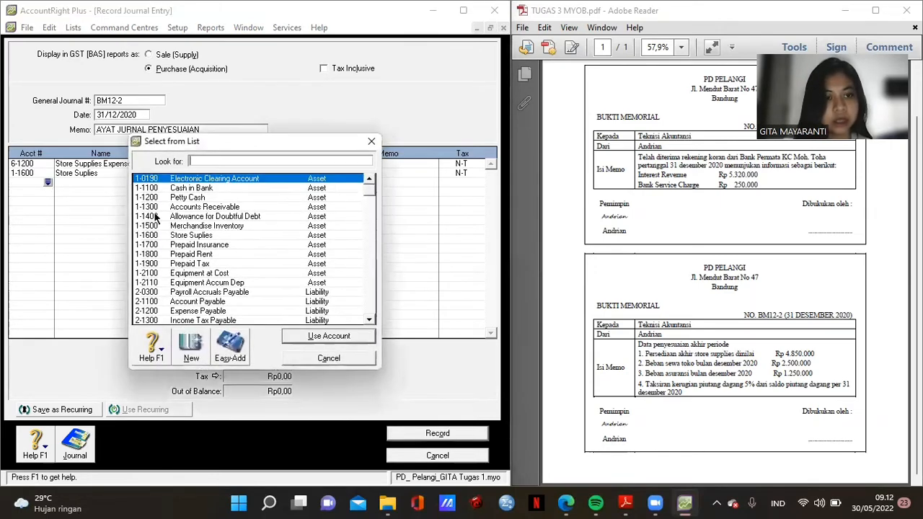
{"action": "left_click", "coordinate": [369, 321]}
{"action": "left_click", "coordinate": [368, 320]}
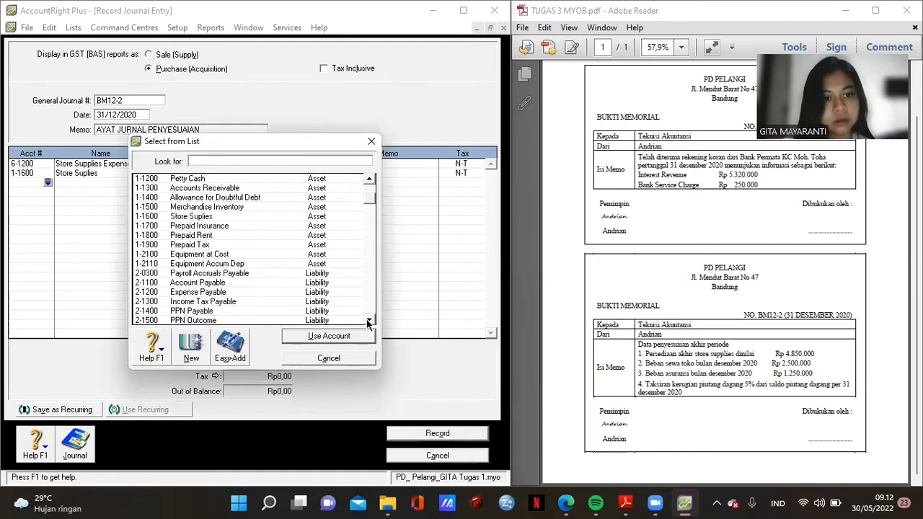
{"action": "left_click", "coordinate": [369, 320]}
{"action": "left_click", "coordinate": [368, 321]}
{"action": "left_click", "coordinate": [368, 321]}
{"action": "left_click", "coordinate": [369, 320]}
{"action": "left_click", "coordinate": [368, 321]}
{"action": "left_click", "coordinate": [369, 321]}
{"action": "left_click", "coordinate": [368, 321]}
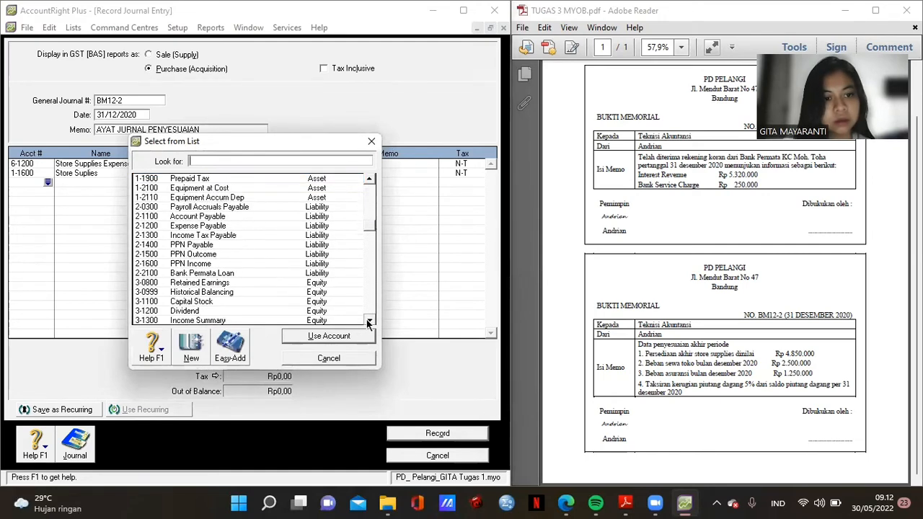
{"action": "left_click", "coordinate": [368, 321]}
{"action": "left_click", "coordinate": [368, 321]}
{"action": "left_click", "coordinate": [368, 321]}
{"action": "left_click", "coordinate": [369, 321]}
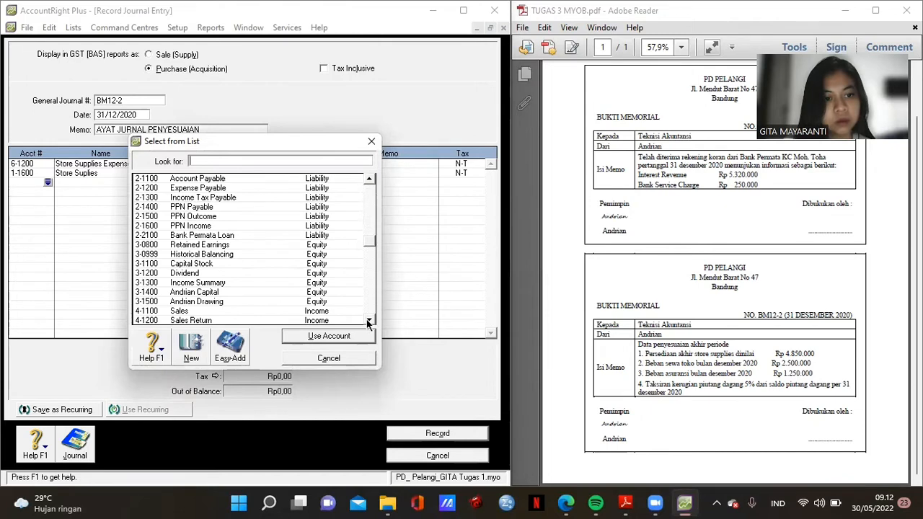
{"action": "left_click", "coordinate": [369, 321]}
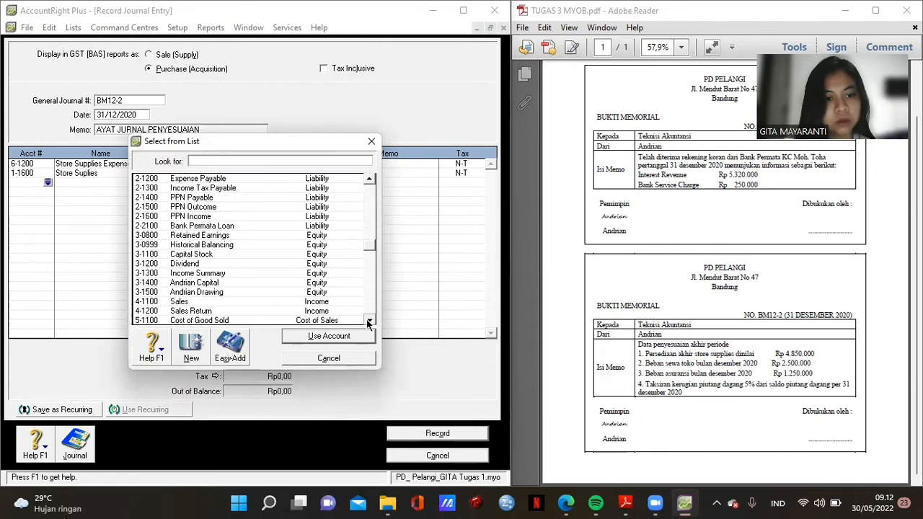
{"action": "left_click", "coordinate": [368, 321]}
{"action": "left_click", "coordinate": [369, 321]}
{"action": "left_click", "coordinate": [369, 321]}
{"action": "left_click", "coordinate": [368, 321]}
{"action": "left_click", "coordinate": [369, 321]}
{"action": "left_click", "coordinate": [369, 321]}
{"action": "left_click", "coordinate": [368, 321]}
{"action": "left_click", "coordinate": [369, 321]}
{"action": "left_click", "coordinate": [369, 321]}
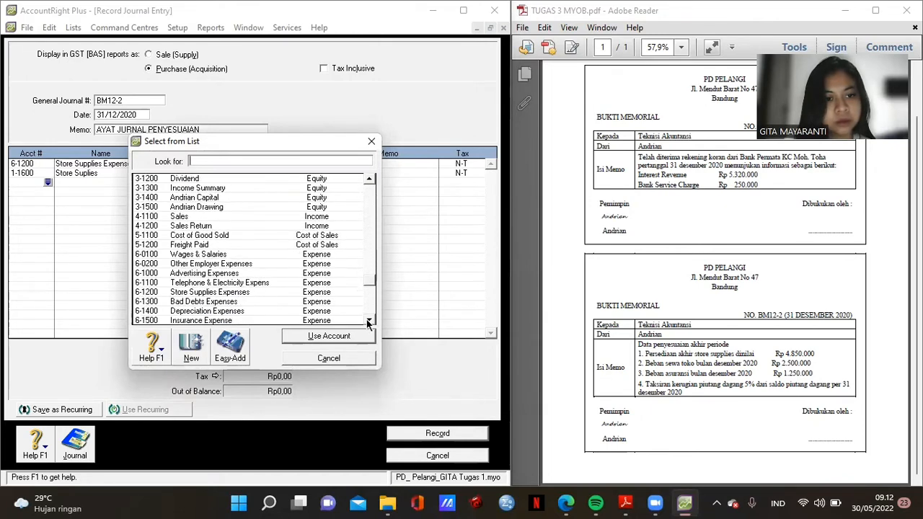
{"action": "left_click", "coordinate": [368, 321]}
{"action": "left_click", "coordinate": [369, 321]}
{"action": "left_click", "coordinate": [368, 321]}
{"action": "double_click", "coordinate": [217, 292]}
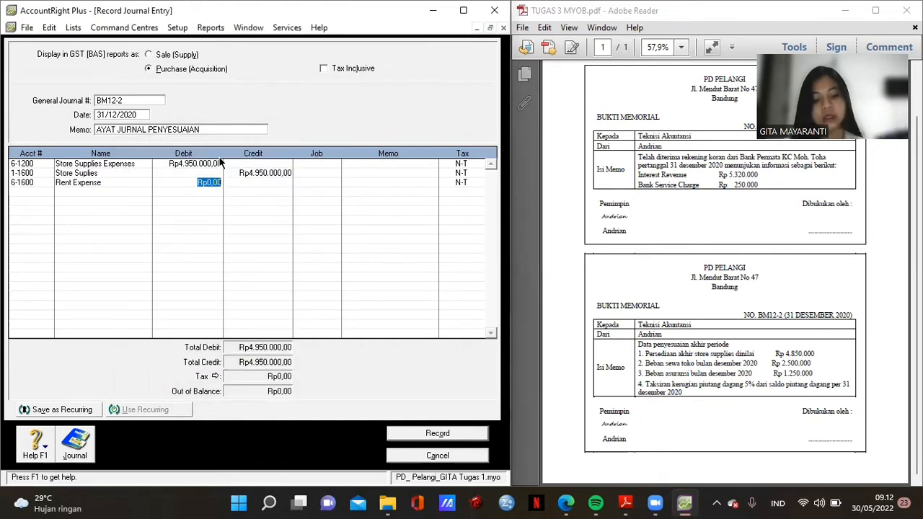
{"action": "type", "text": "2.500."}
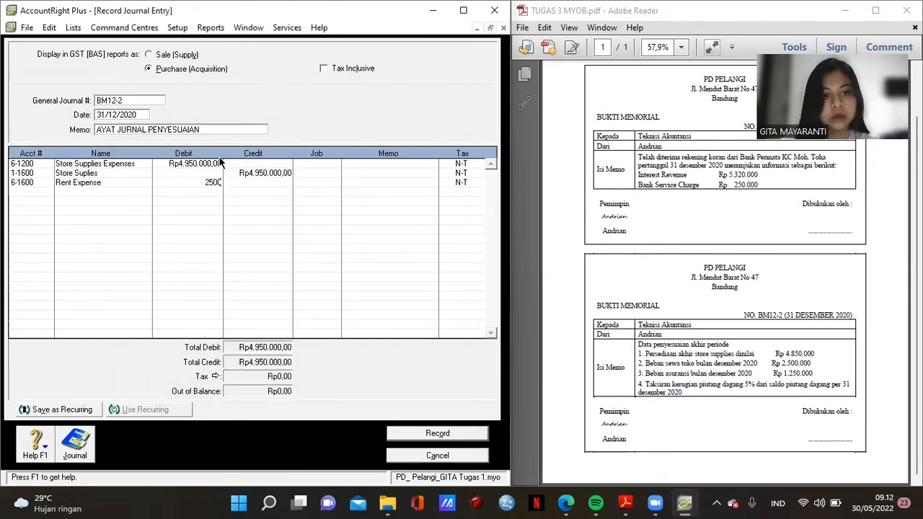
{"action": "type", "text": "000"}
{"action": "key", "text": "Tab"}
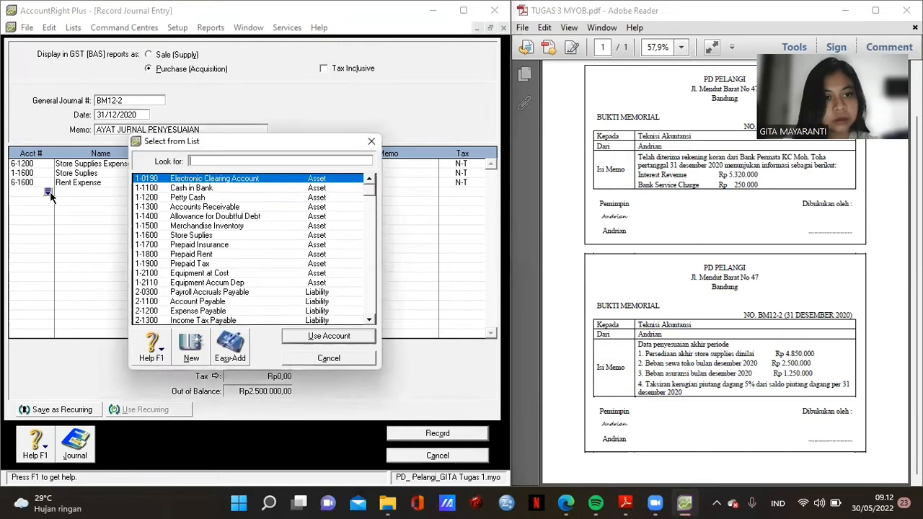
- Credit 1-1800 Prepaid Rent with Rp2.500.000 to balance the journal line
{"action": "double_click", "coordinate": [220, 253]}
{"action": "left_click", "coordinate": [248, 189]}
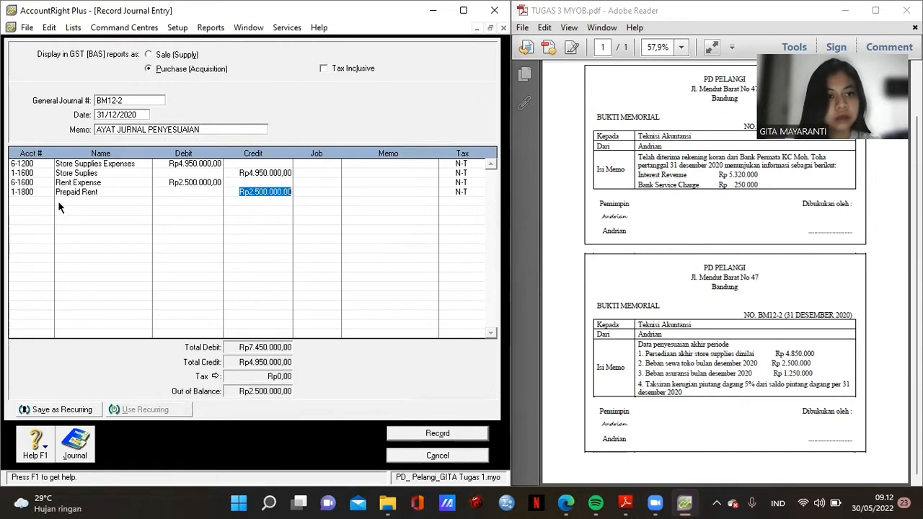
{"action": "left_click", "coordinate": [27, 199]}
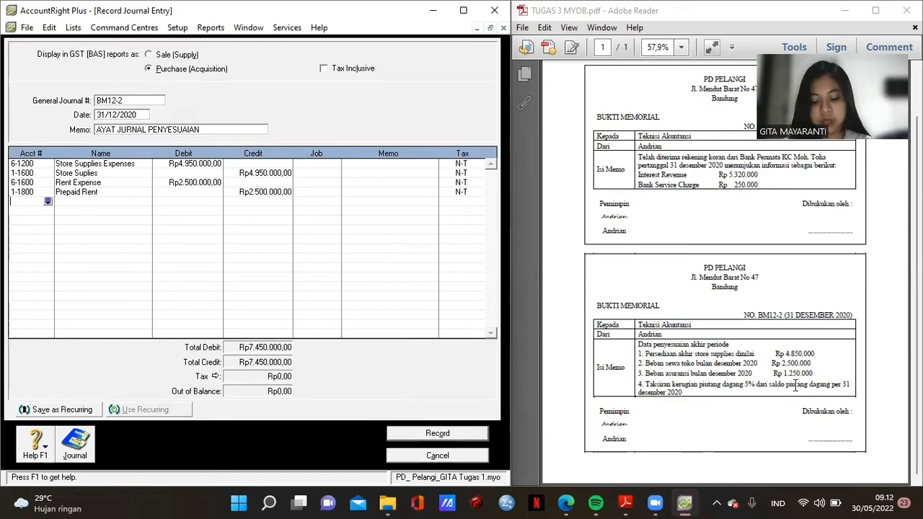
- Add a 6-1500 Insurance Expense line with a Rp1.250.000 debit
{"action": "left_click", "coordinate": [47, 202]}
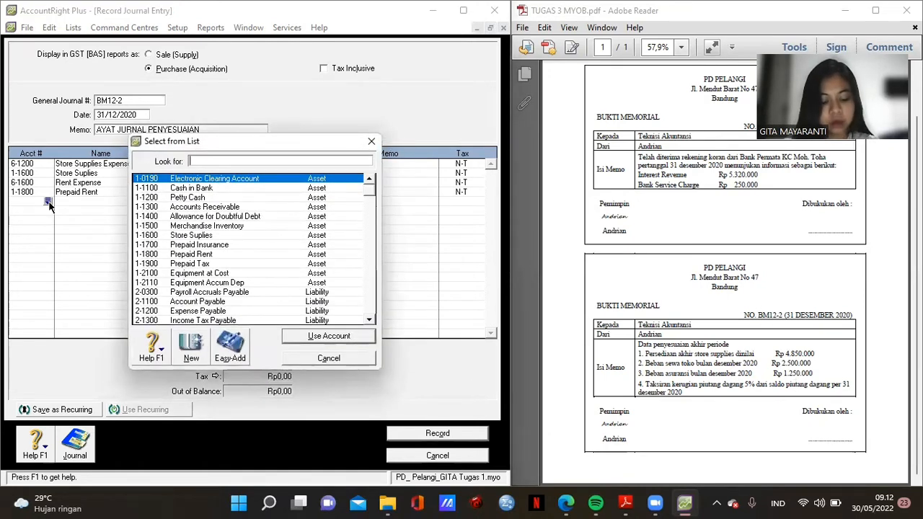
{"action": "left_click", "coordinate": [369, 320]}
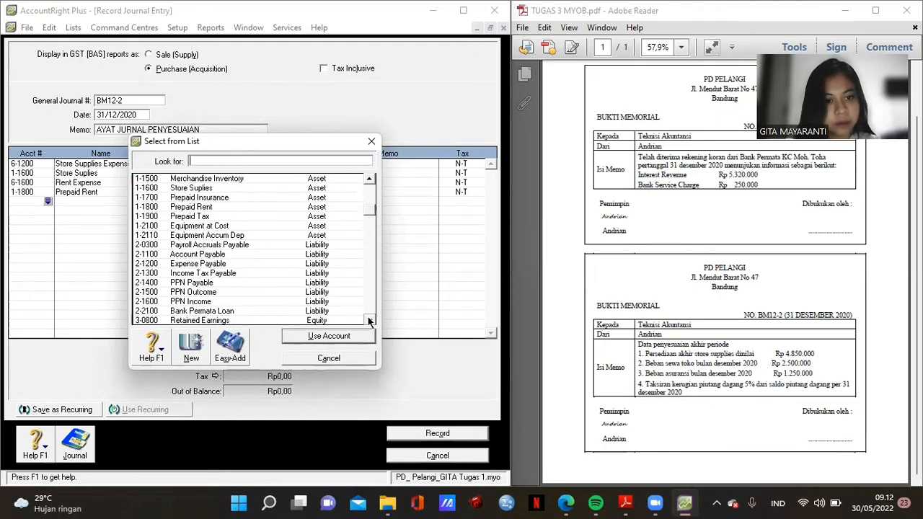
{"action": "left_click_drag", "start_coordinate": [369, 320], "coordinate": [369, 320]}
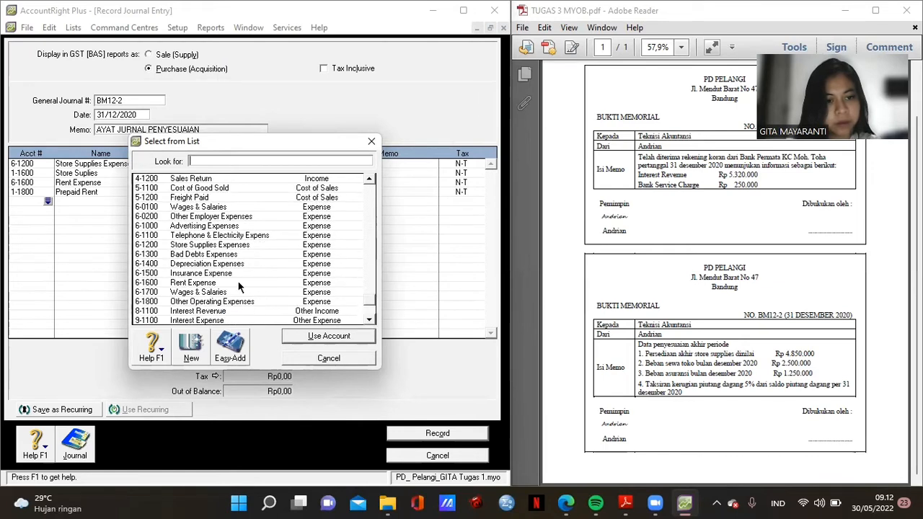
{"action": "double_click", "coordinate": [216, 273]}
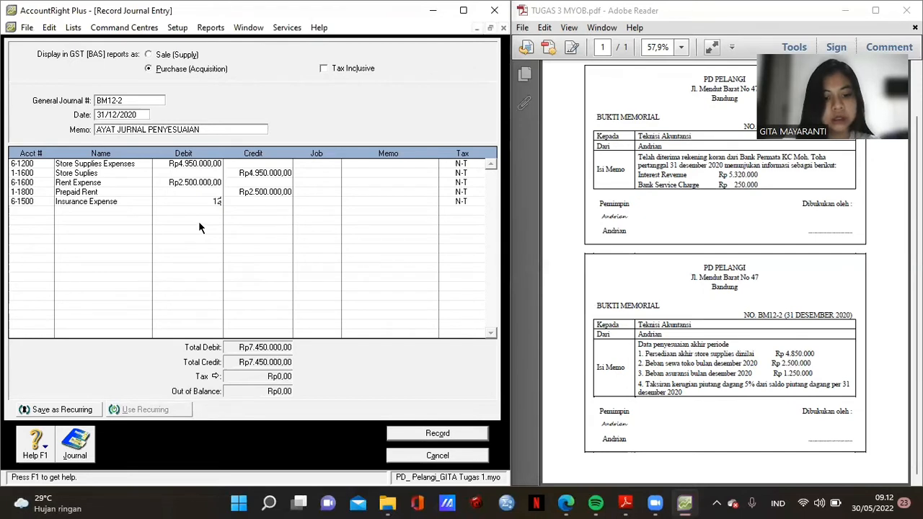
{"action": "type", "text": "1.250.0"}
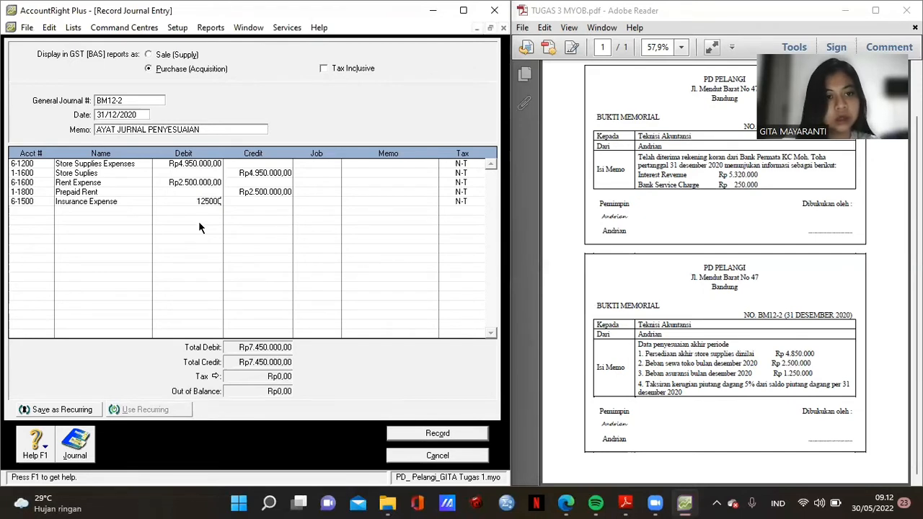
{"action": "type", "text": "00"}
{"action": "key", "text": "Return"}
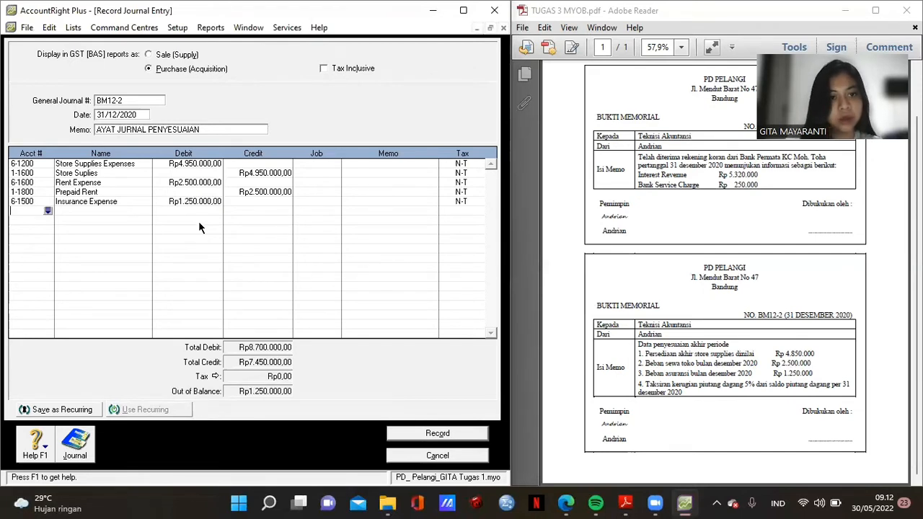
- Add 1-1700 Prepaid Insurance with a Rp1.250.000 credit, balancing BM12-2 at Rp8.700.000
{"action": "left_click", "coordinate": [47, 211]}
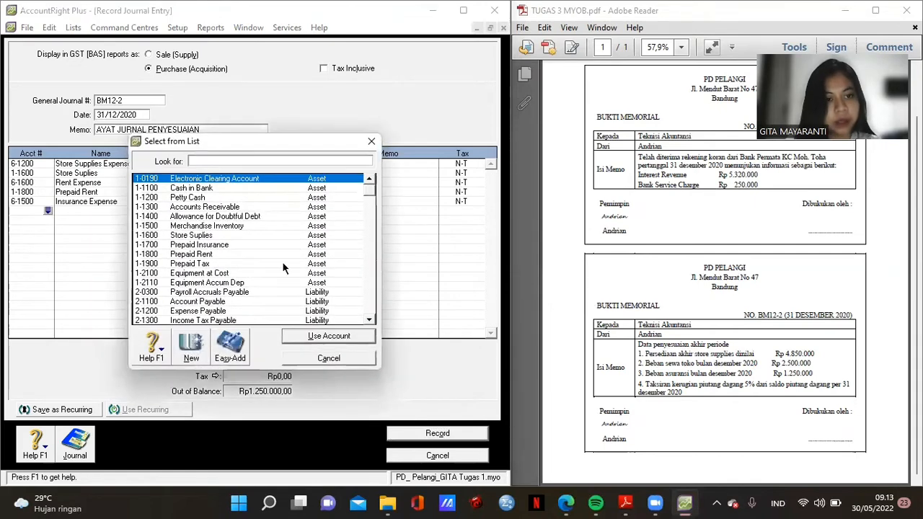
{"action": "double_click", "coordinate": [240, 245]}
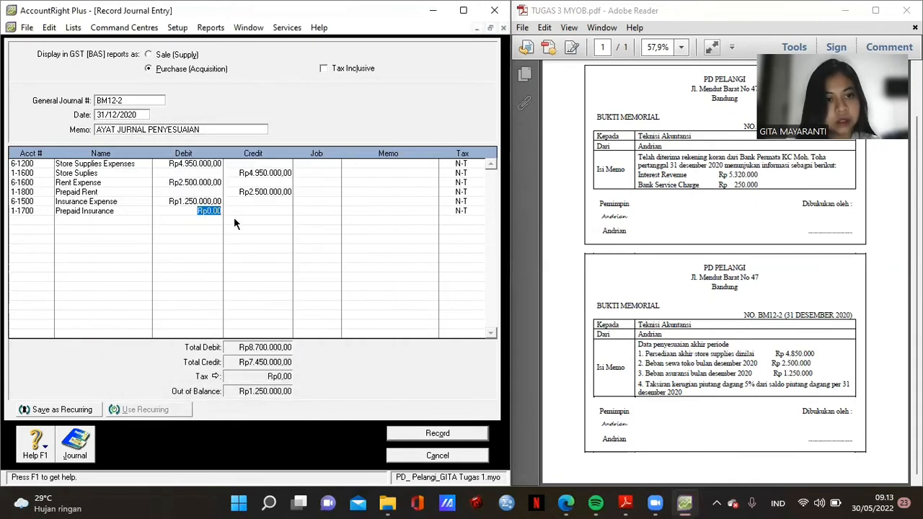
{"action": "left_click", "coordinate": [264, 209]}
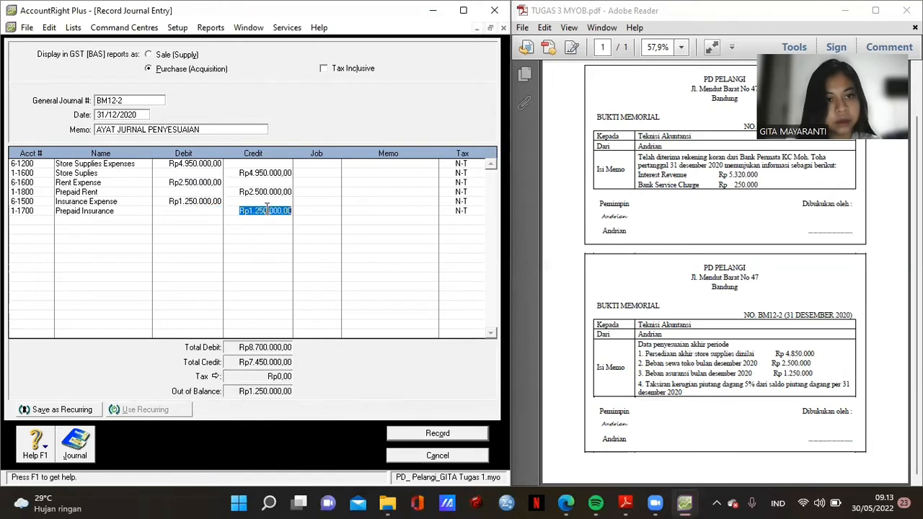
{"action": "left_click", "coordinate": [319, 209]}
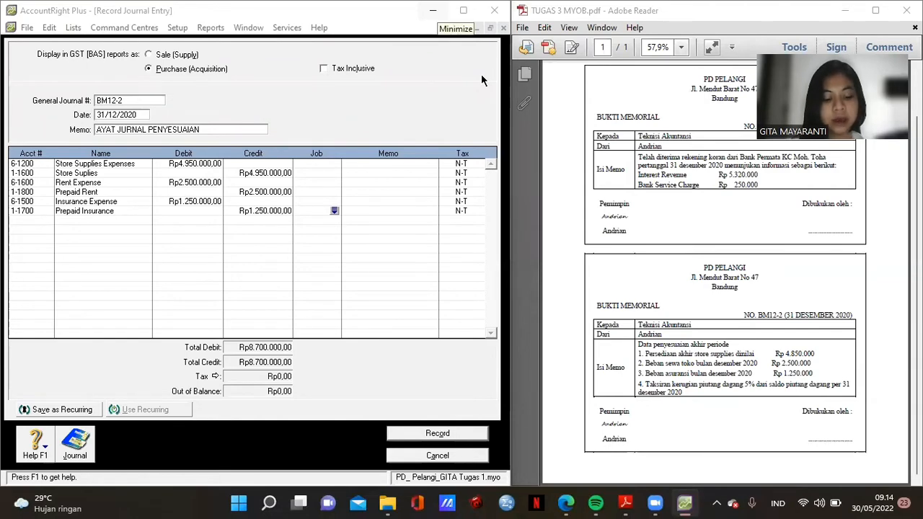
{"action": "left_click", "coordinate": [433, 10]}
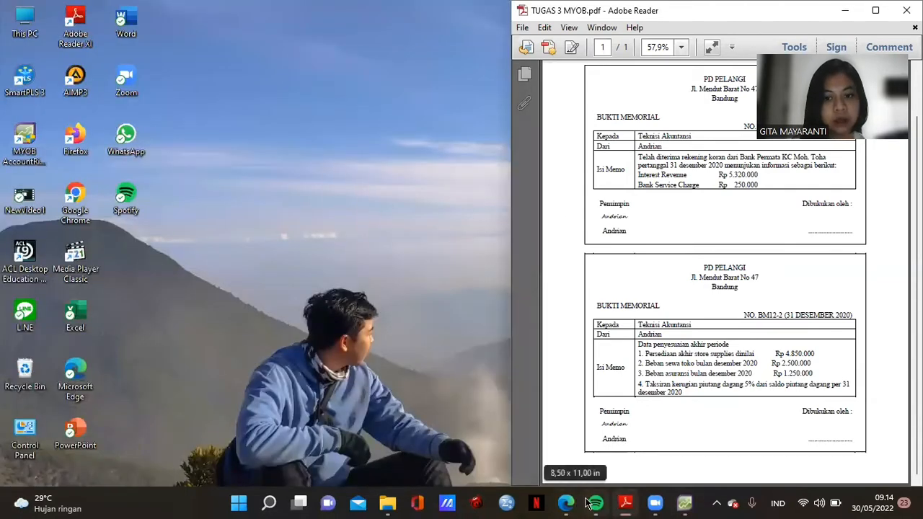
{"action": "left_click", "coordinate": [681, 502]}
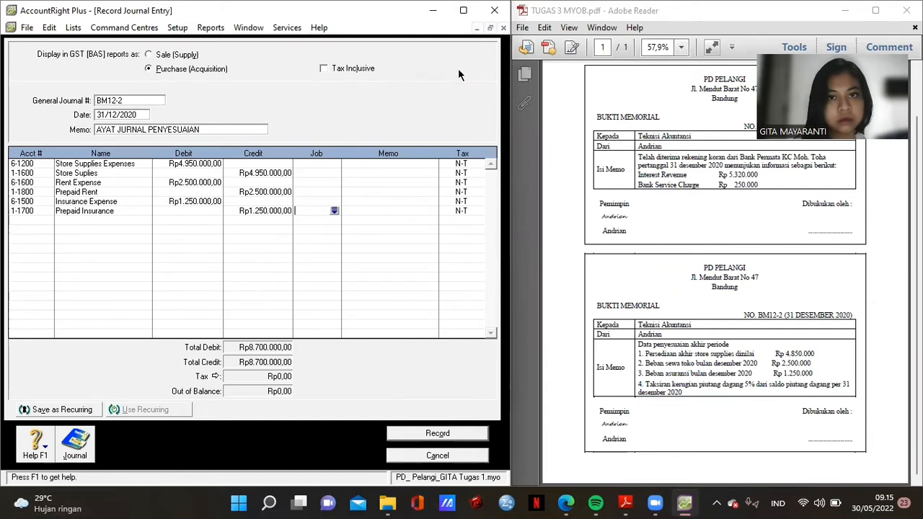
{"action": "left_click", "coordinate": [477, 28]}
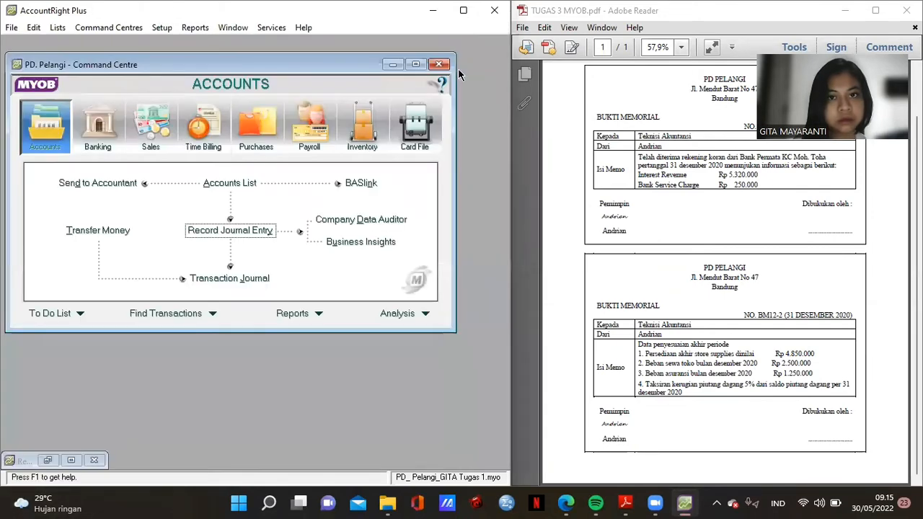
{"action": "left_click", "coordinate": [292, 313]}
{"action": "double_click", "coordinate": [88, 207]}
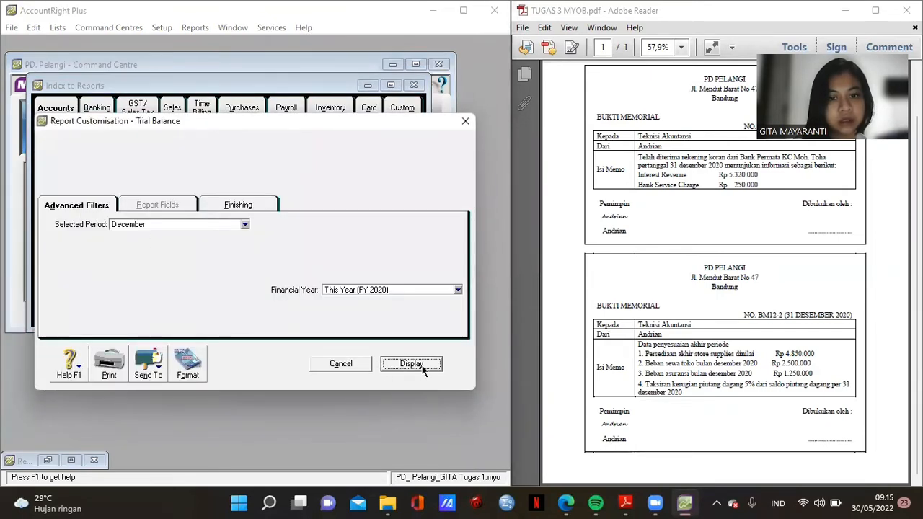
{"action": "left_click", "coordinate": [416, 364]}
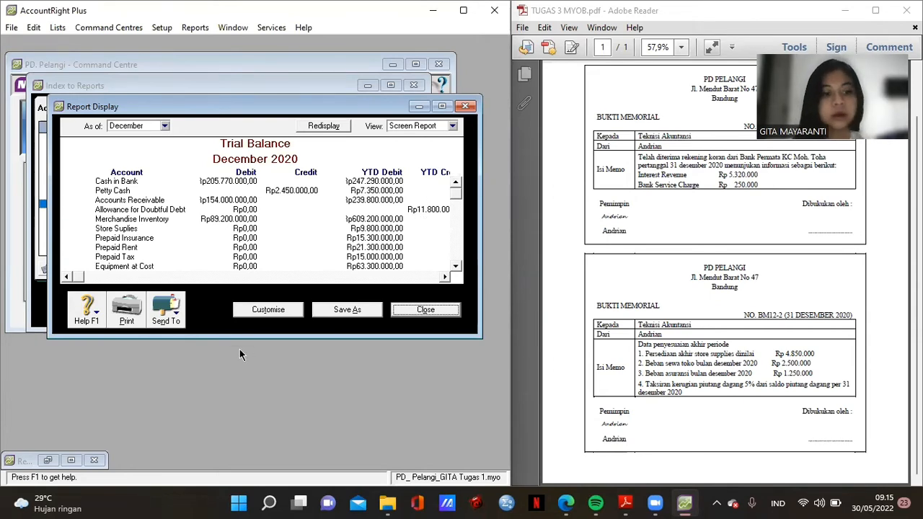
{"action": "left_click", "coordinate": [72, 460]}
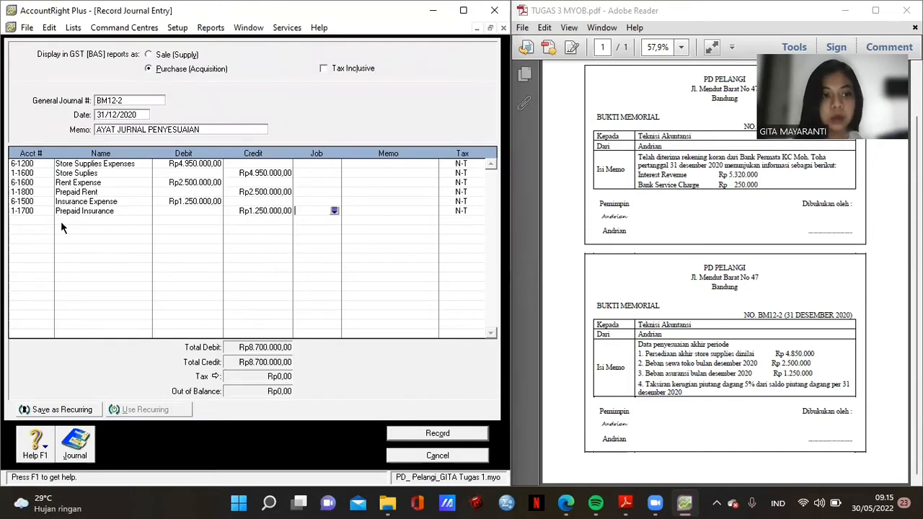
- Add a 6-1300 Bad Debts Expenses line with a Rp190.000 debit
{"action": "left_click", "coordinate": [37, 221]}
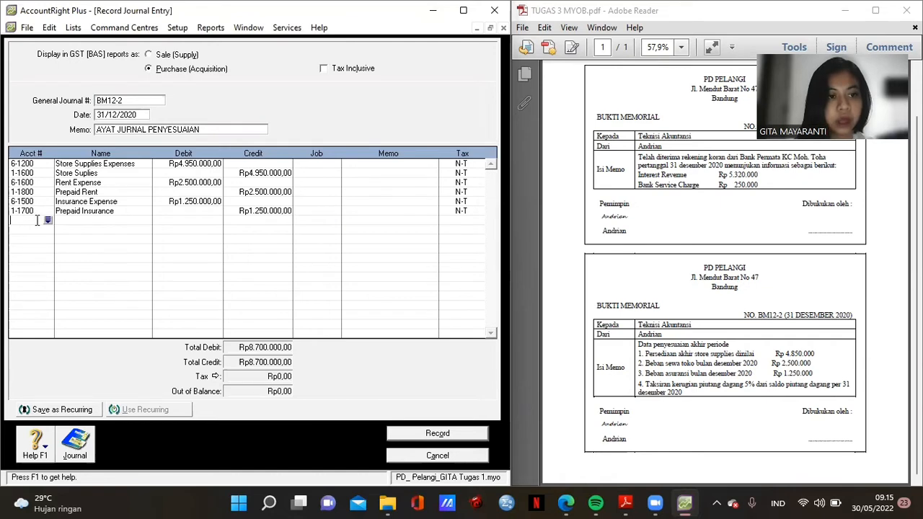
{"action": "left_click", "coordinate": [47, 222]}
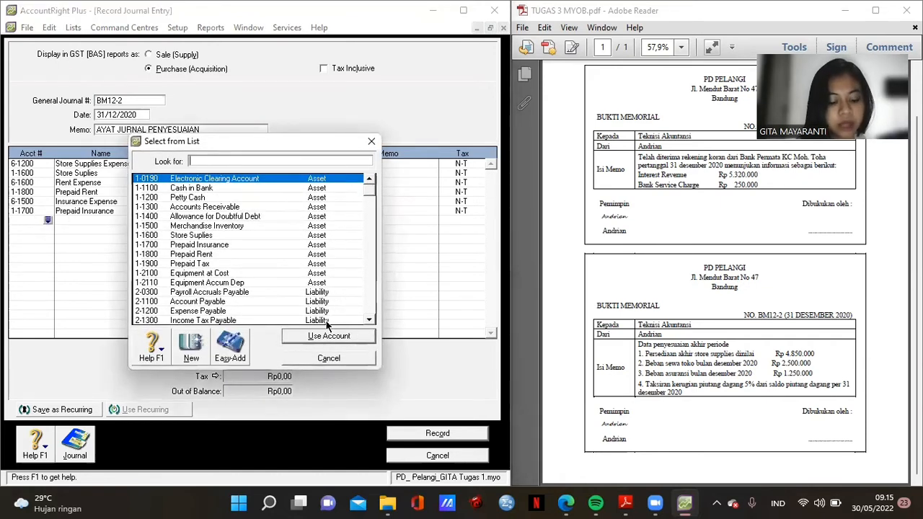
{"action": "left_click_drag", "start_coordinate": [369, 320], "coordinate": [369, 324]}
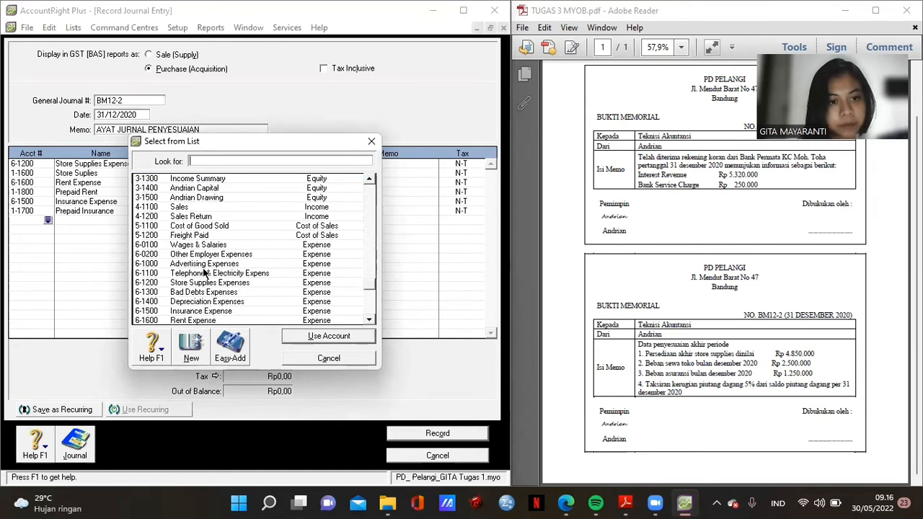
{"action": "double_click", "coordinate": [219, 292]}
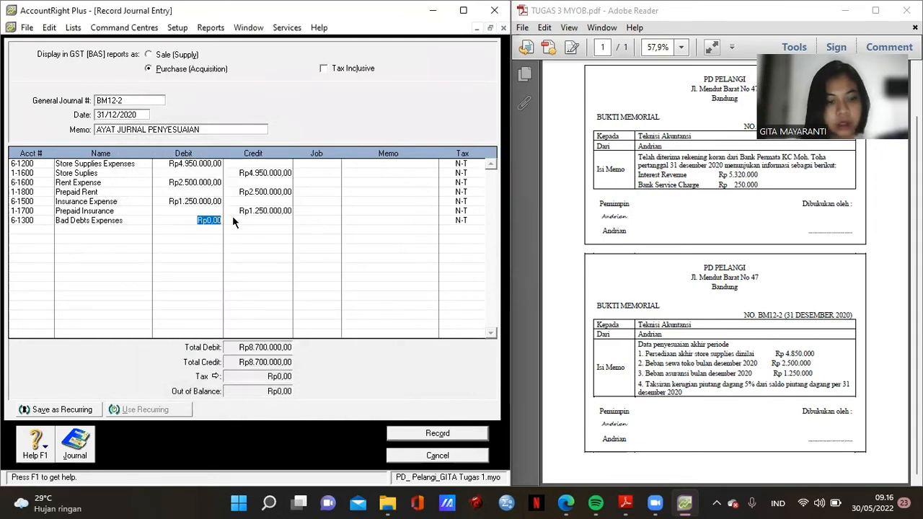
{"action": "type", "text": "1"}
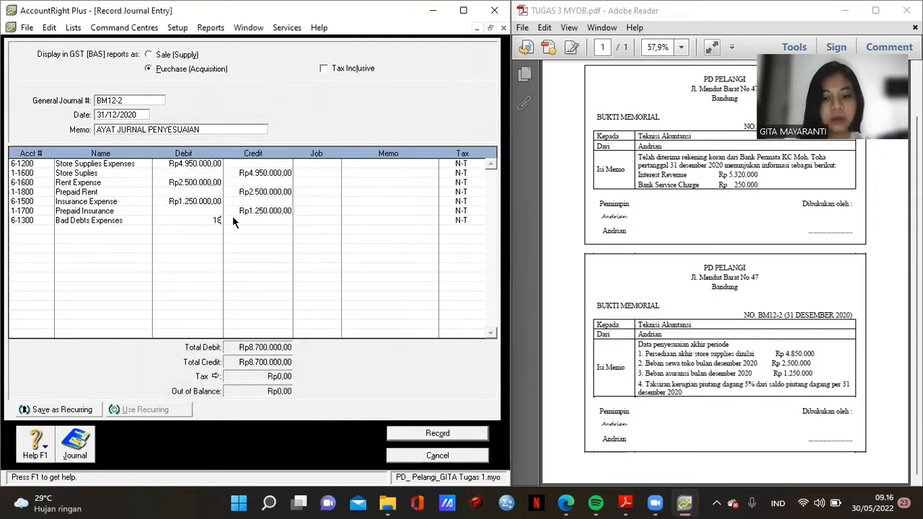
{"action": "type", "text": "90.00"}
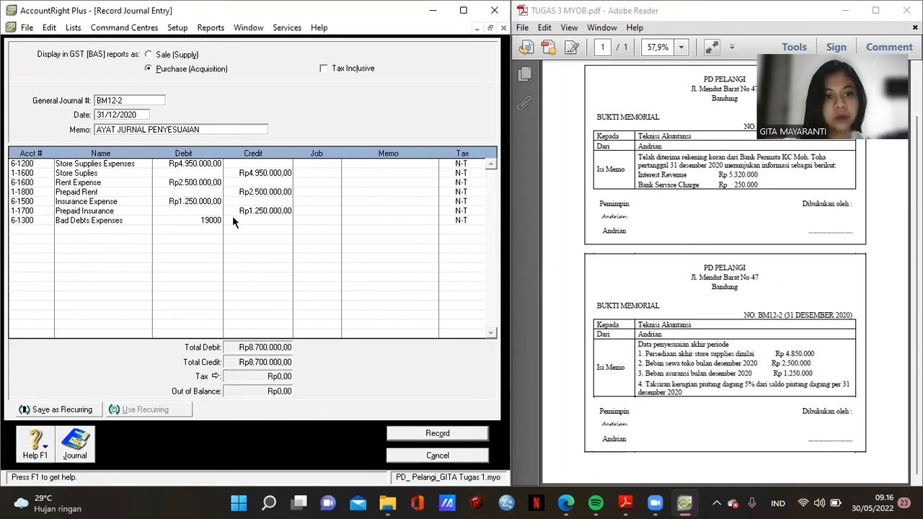
{"action": "type", "text": "0"}
{"action": "key", "text": "Return"}
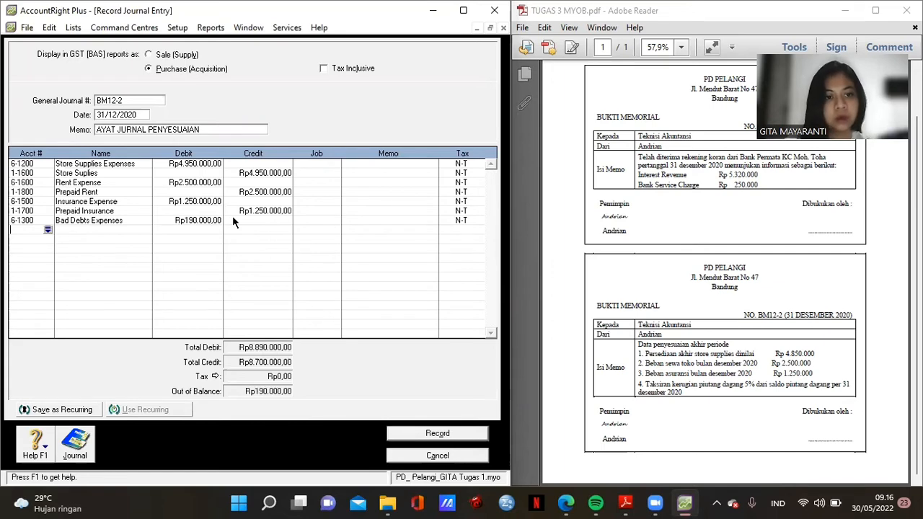
- Credit 1-1400 Allowance for Doubtful Debt with Rp190.000 so the entry balances
{"action": "left_click", "coordinate": [47, 229]}
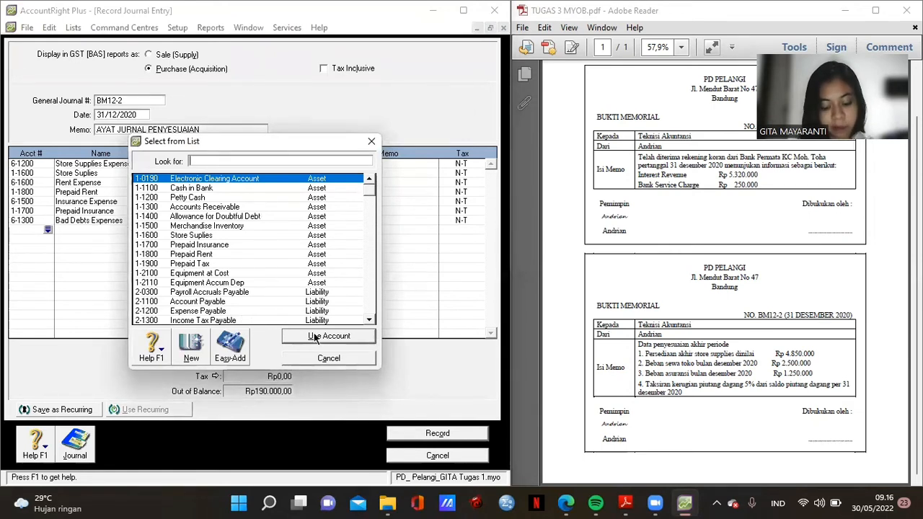
{"action": "double_click", "coordinate": [274, 215]}
{"action": "left_click", "coordinate": [252, 229]}
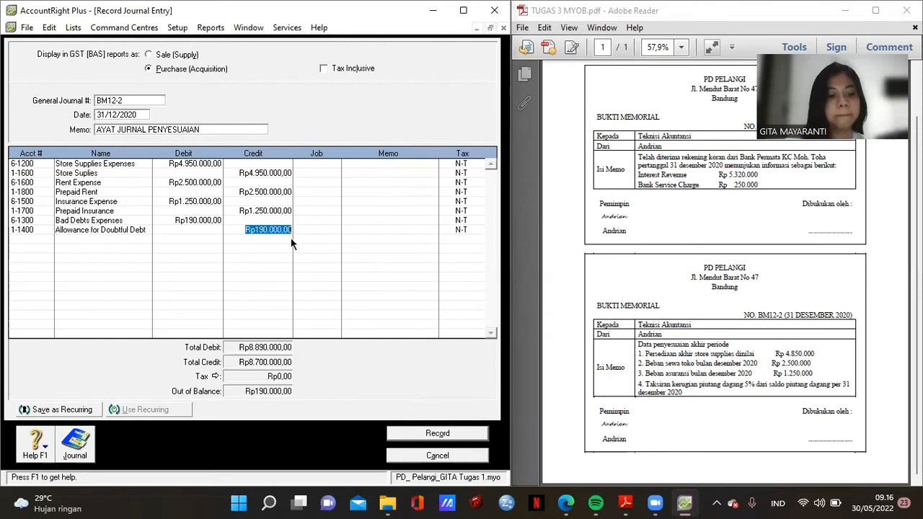
{"action": "key", "text": "Tab"}
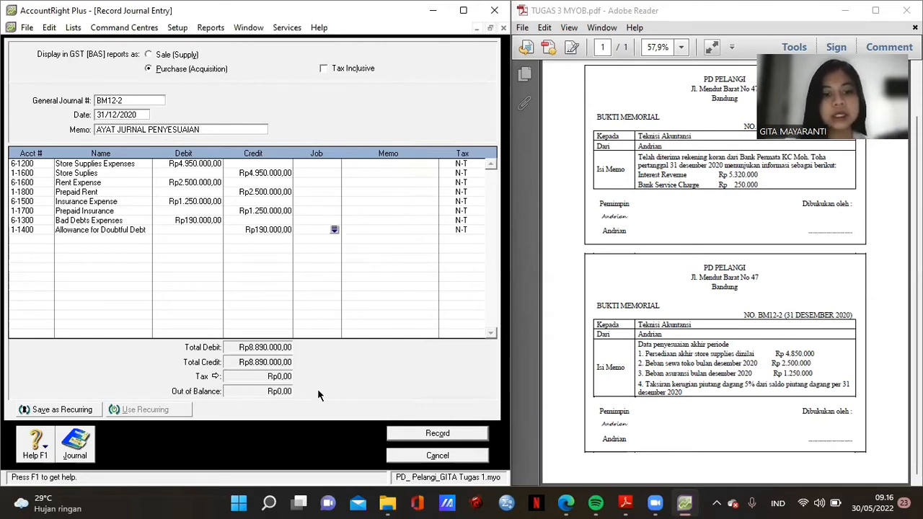
- Record journal BM12-2, then close the journal entry, Trial Balance and Index to Reports windows
{"action": "left_click", "coordinate": [437, 433]}
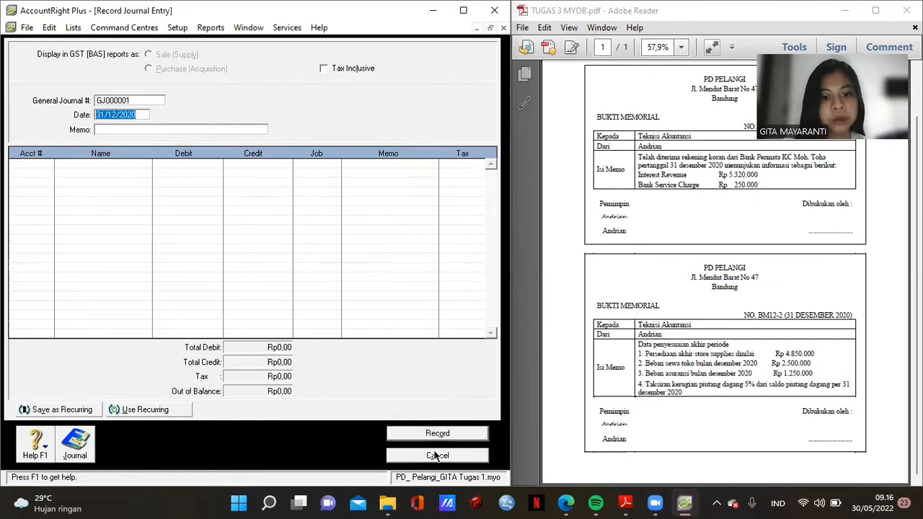
{"action": "left_click", "coordinate": [438, 456]}
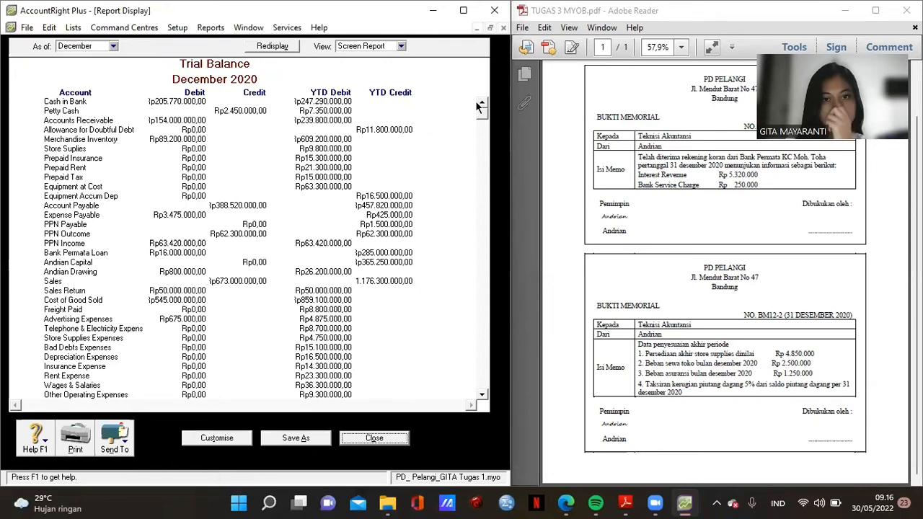
{"action": "left_click", "coordinate": [377, 436]}
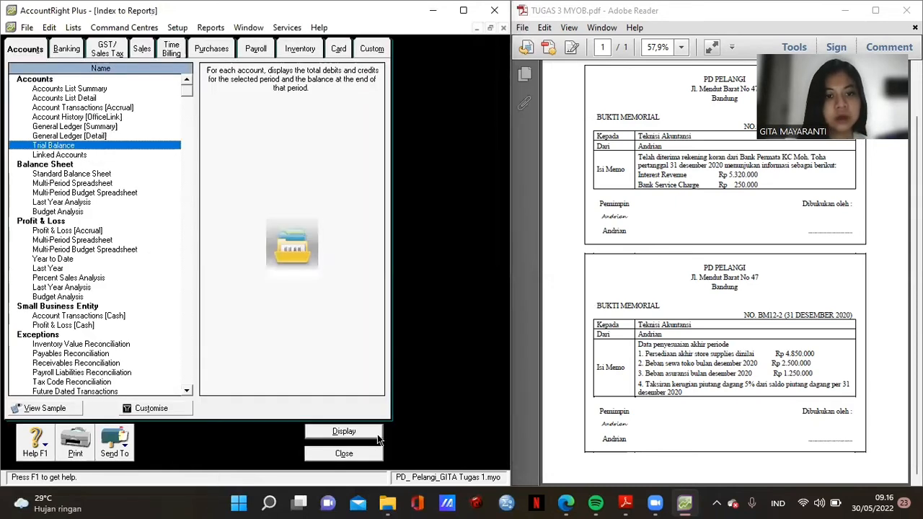
{"action": "left_click", "coordinate": [380, 454]}
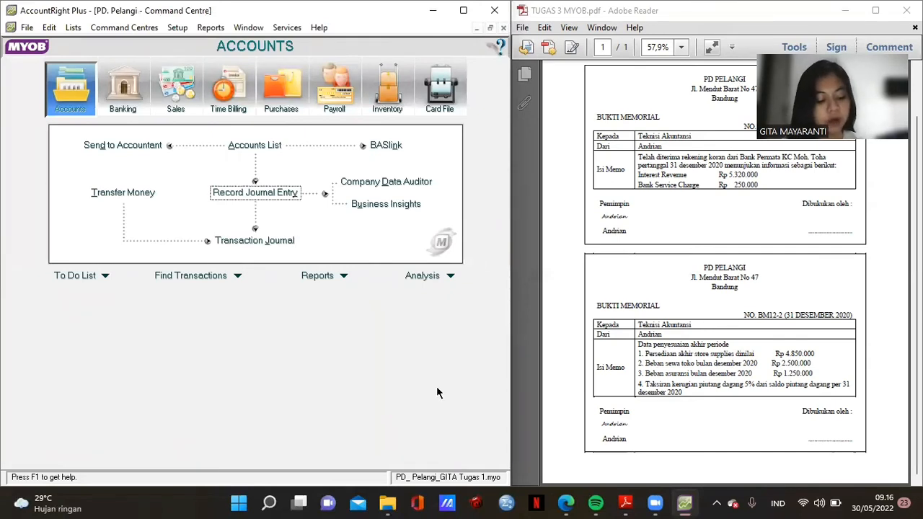
- Display the Standard Balance Sheet for December 2020 from the Accounts reports
{"action": "left_click", "coordinate": [343, 277]}
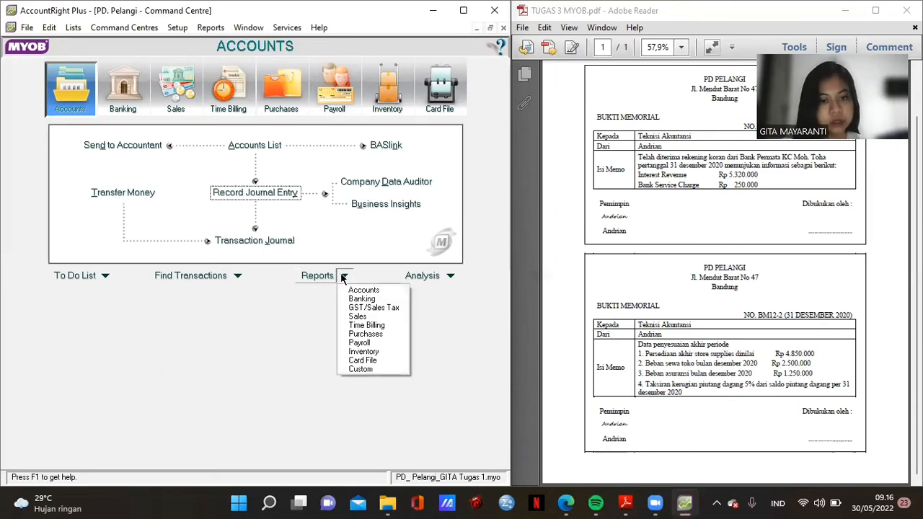
{"action": "left_click", "coordinate": [319, 277]}
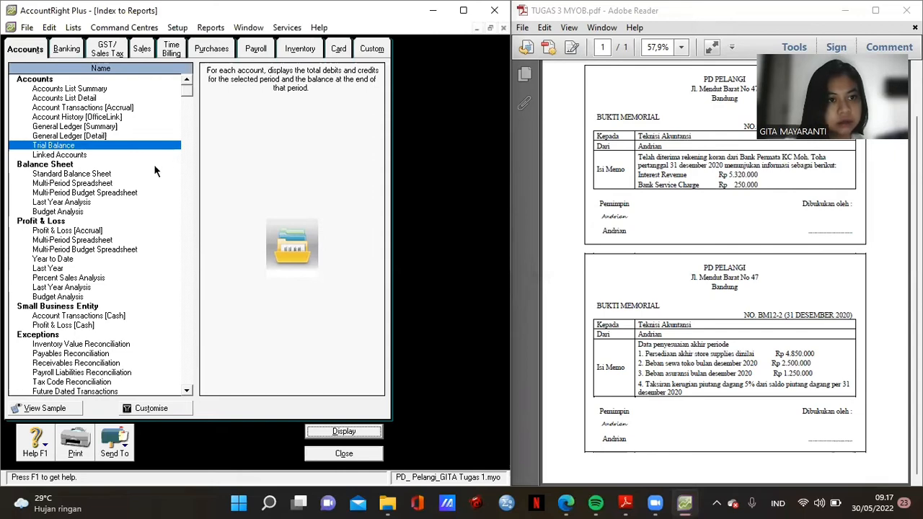
{"action": "double_click", "coordinate": [82, 176]}
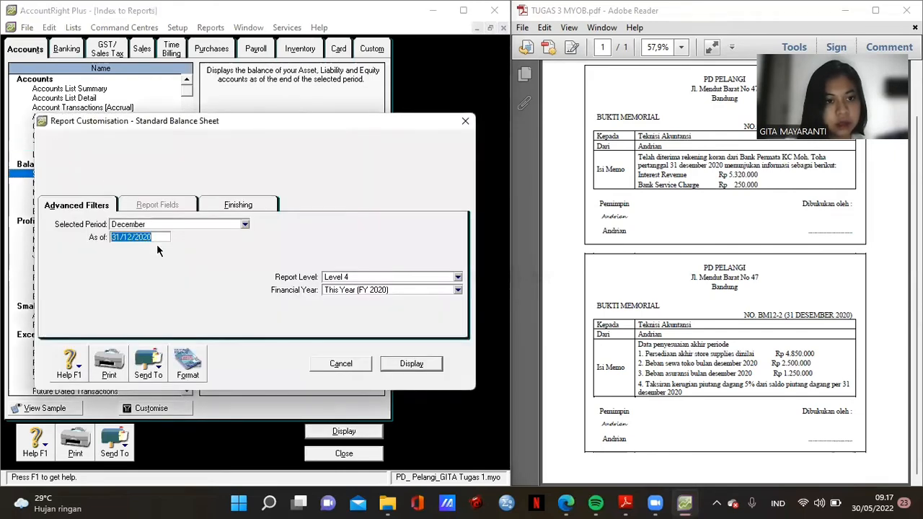
{"action": "left_click", "coordinate": [412, 364]}
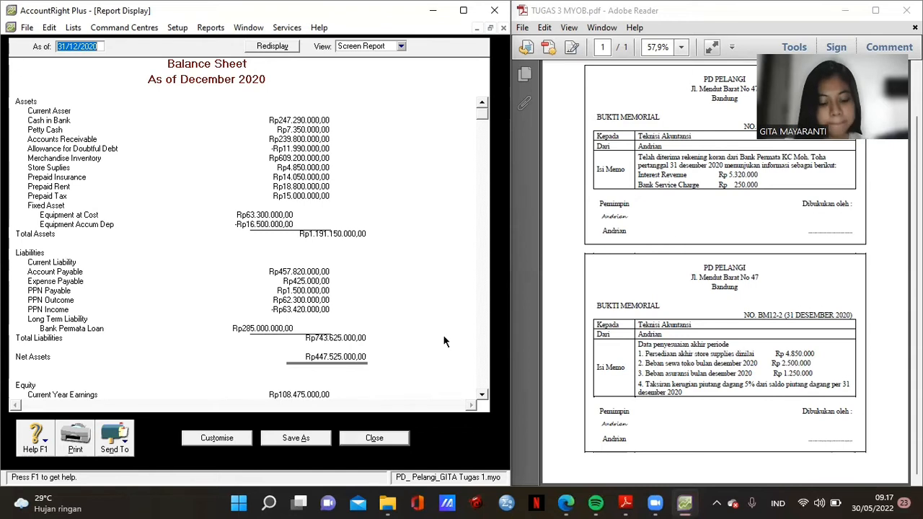
- Close the Balance Sheet and display Profit & Loss [Accrual] for 01/12/2020–31/12/2020
{"action": "left_click", "coordinate": [389, 442]}
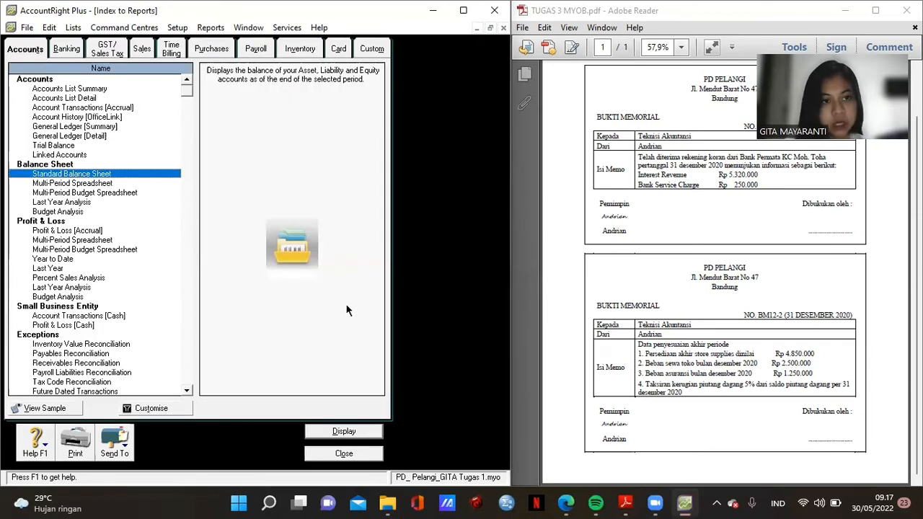
{"action": "double_click", "coordinate": [82, 231]}
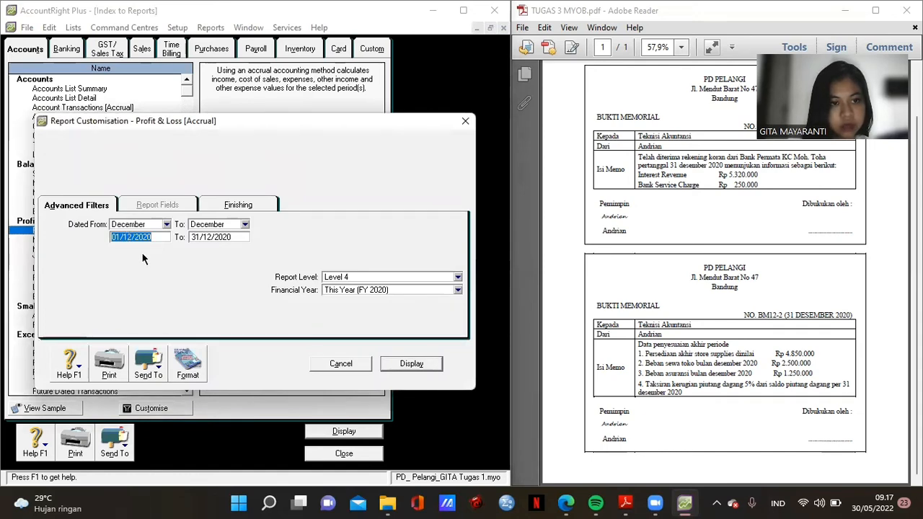
{"action": "left_click", "coordinate": [409, 363]}
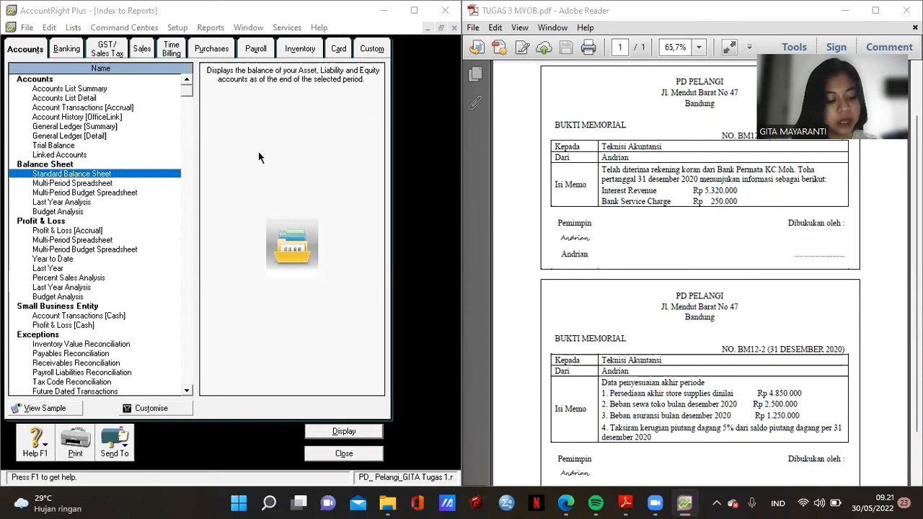
{"action": "double_click", "coordinate": [85, 176]}
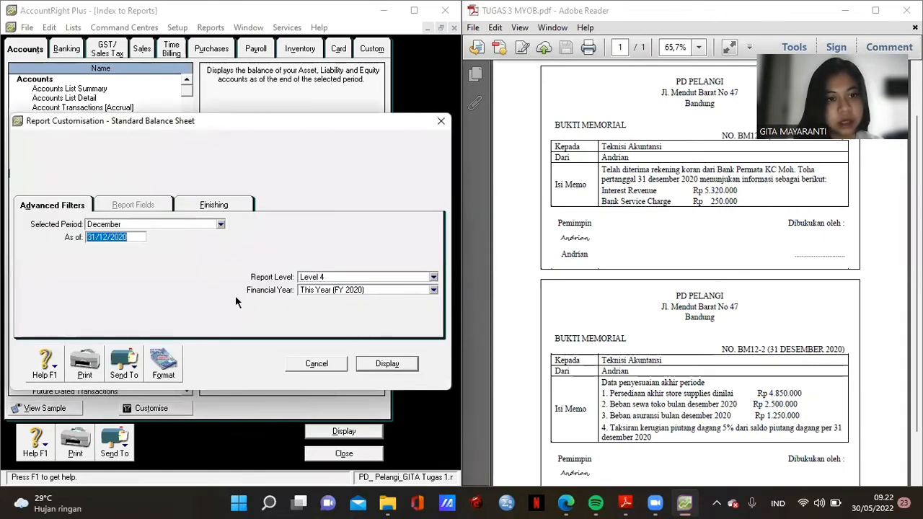
{"action": "left_click", "coordinate": [387, 364]}
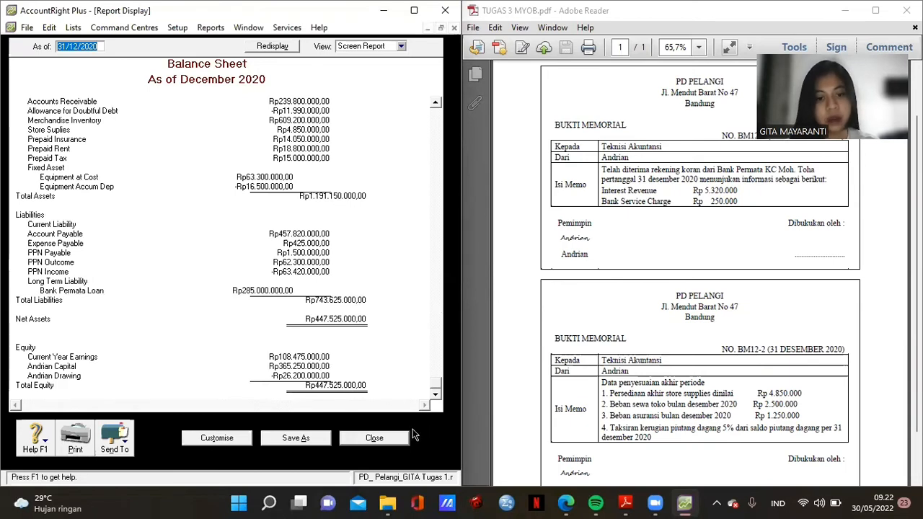
{"action": "left_click", "coordinate": [374, 437]}
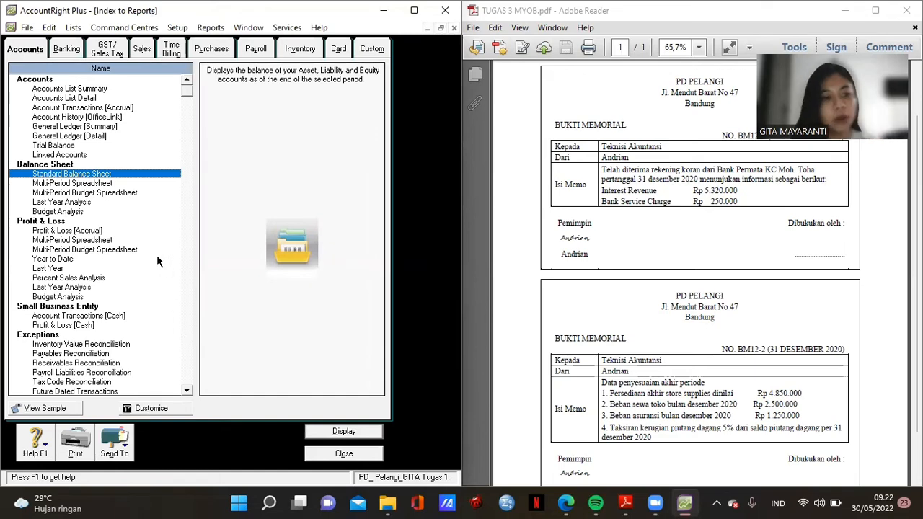
- Run Profit & Loss [Accrual] from January 2020, review the Rp108.475.000 net profit, then close it
{"action": "double_click", "coordinate": [92, 230]}
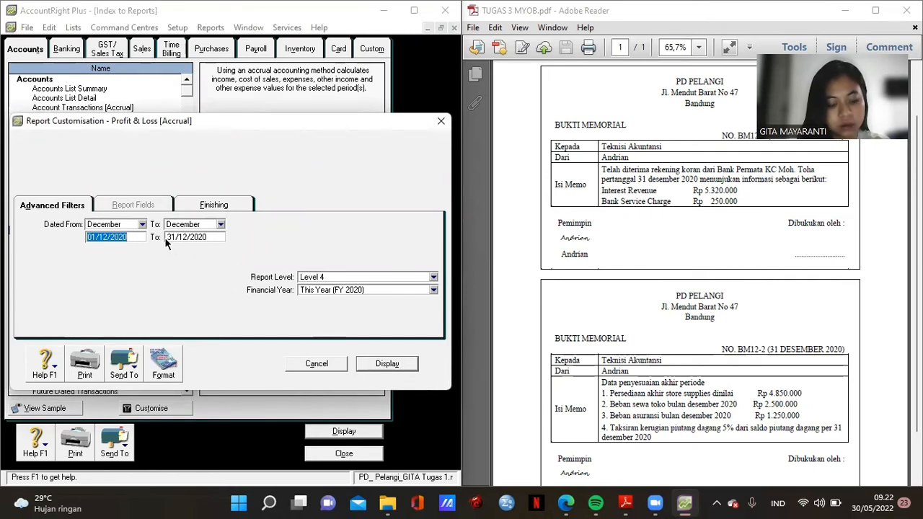
{"action": "left_click", "coordinate": [106, 238]}
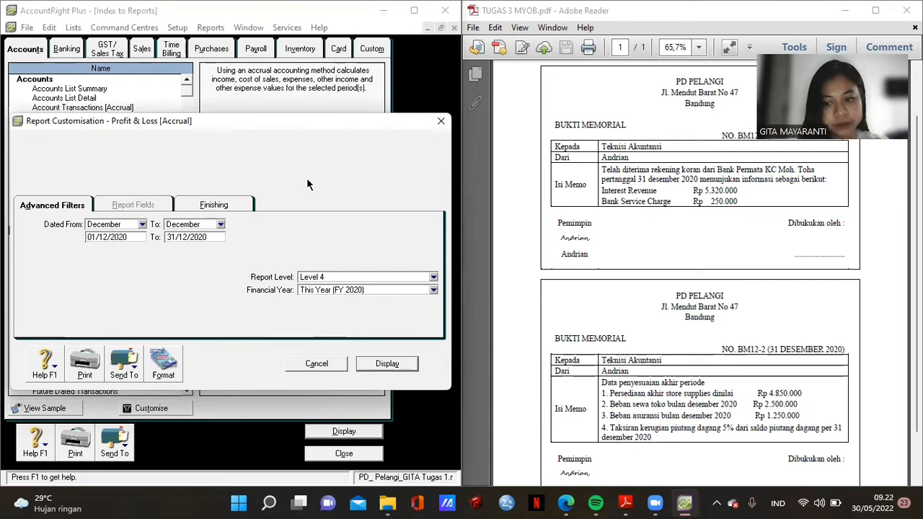
{"action": "key", "text": "BackSpace"}
{"action": "key", "text": "BackSpace"}
{"action": "type", "text": "01"}
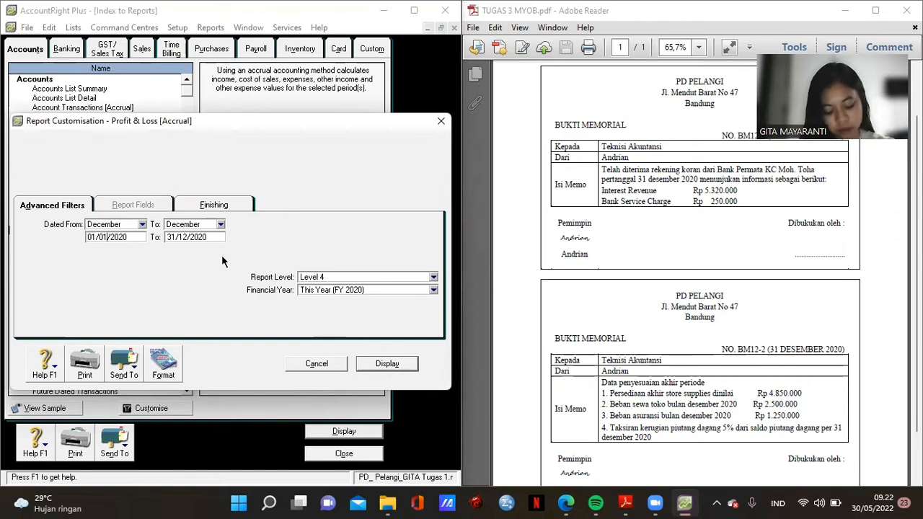
{"action": "left_click", "coordinate": [402, 364]}
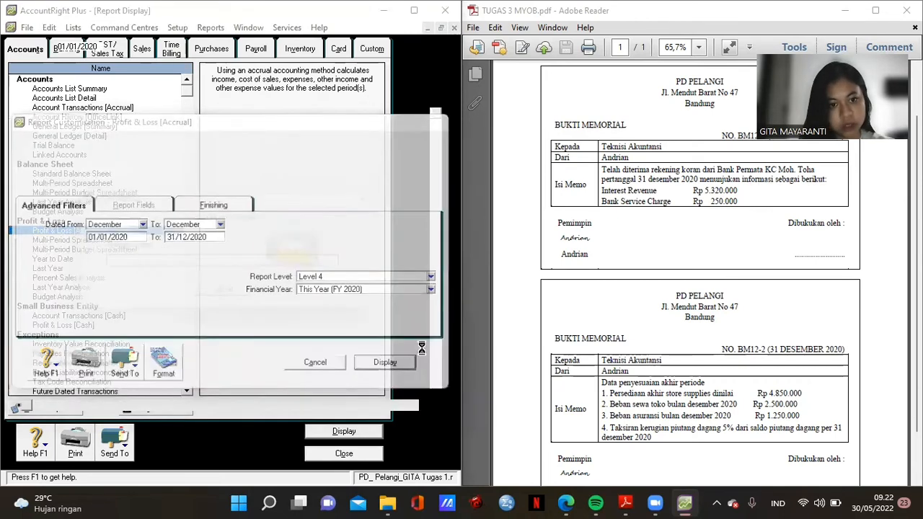
{"action": "scroll", "coordinate": [385, 240], "scroll_direction": "down", "scroll_amount": 2}
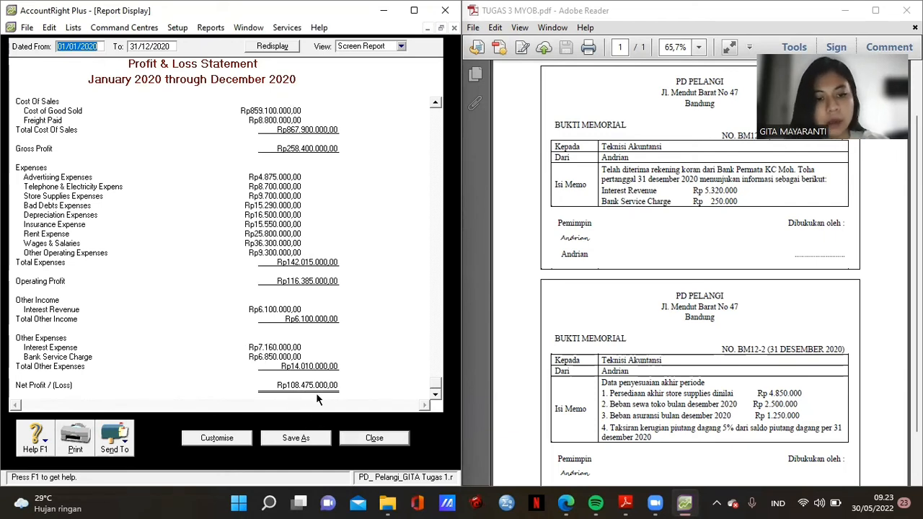
{"action": "left_click", "coordinate": [374, 438]}
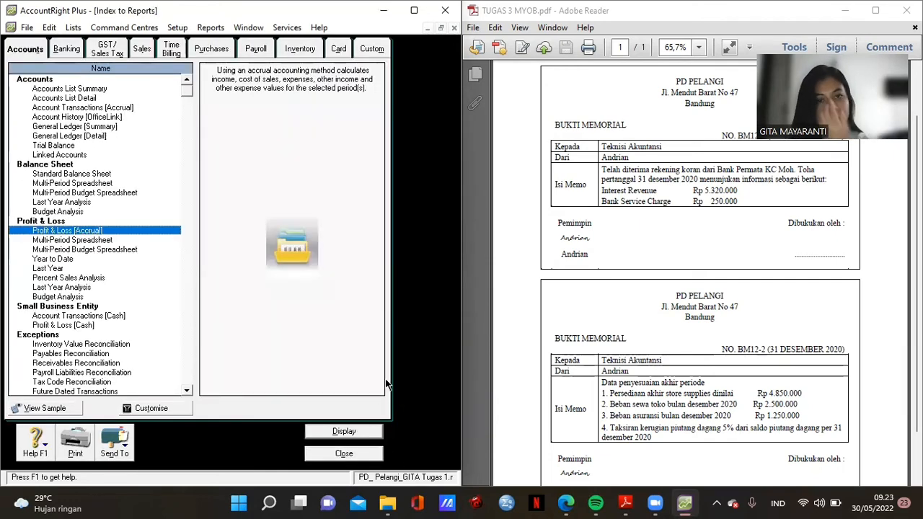
- Maximise Index to Reports and view the 2020 Statement of Cash Flow under Banking, then close it
{"action": "left_click", "coordinate": [414, 10]}
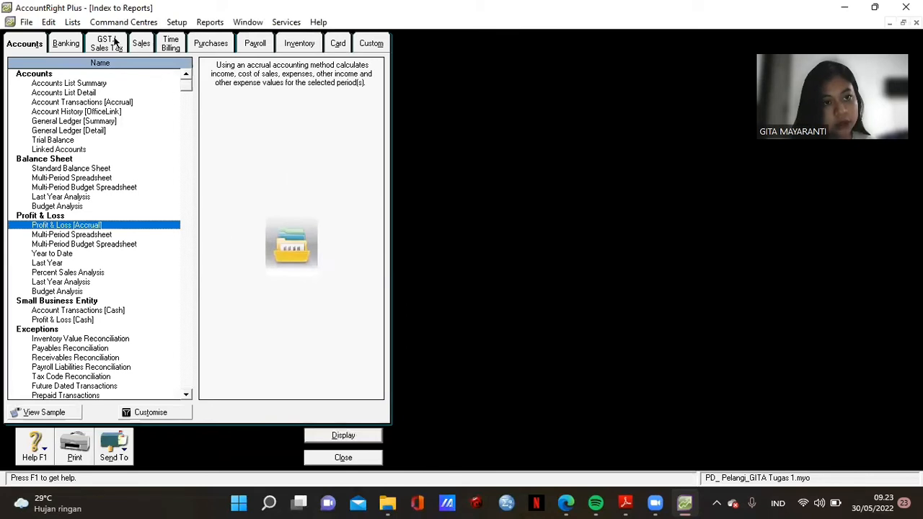
{"action": "left_click", "coordinate": [67, 45]}
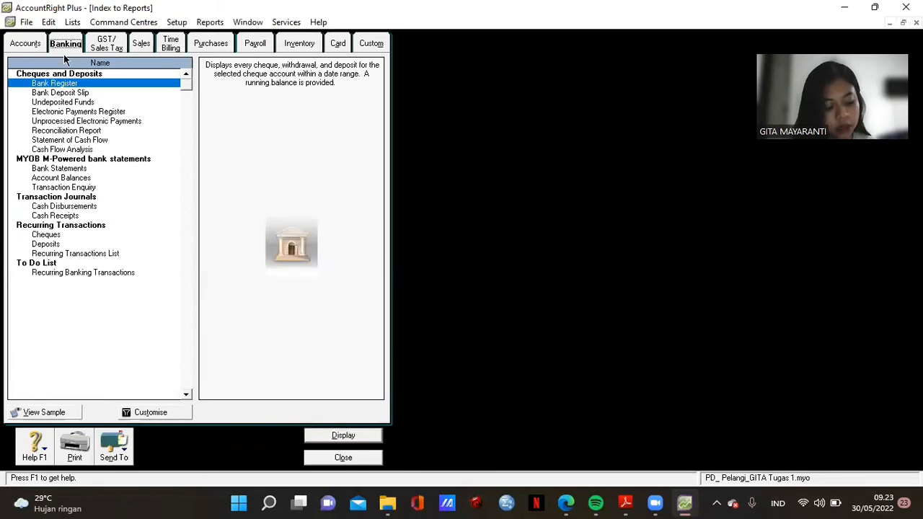
{"action": "double_click", "coordinate": [94, 139]}
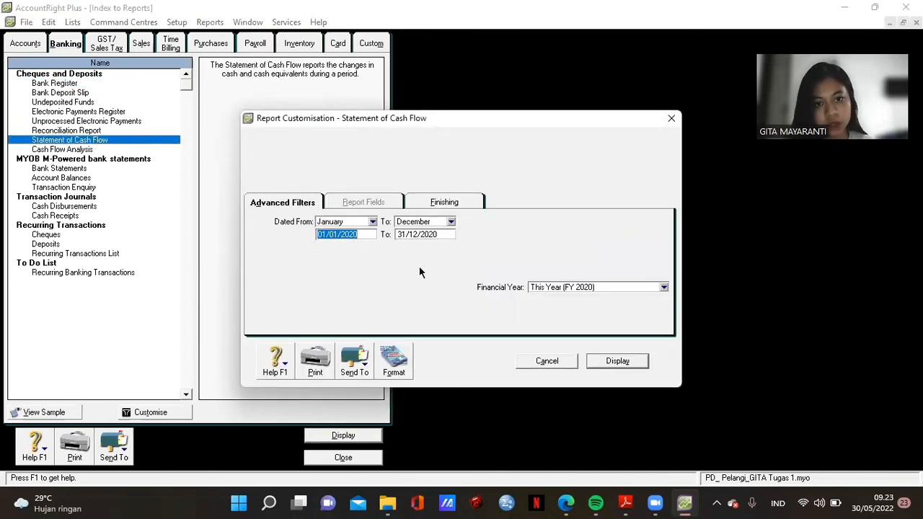
{"action": "left_click", "coordinate": [615, 361]}
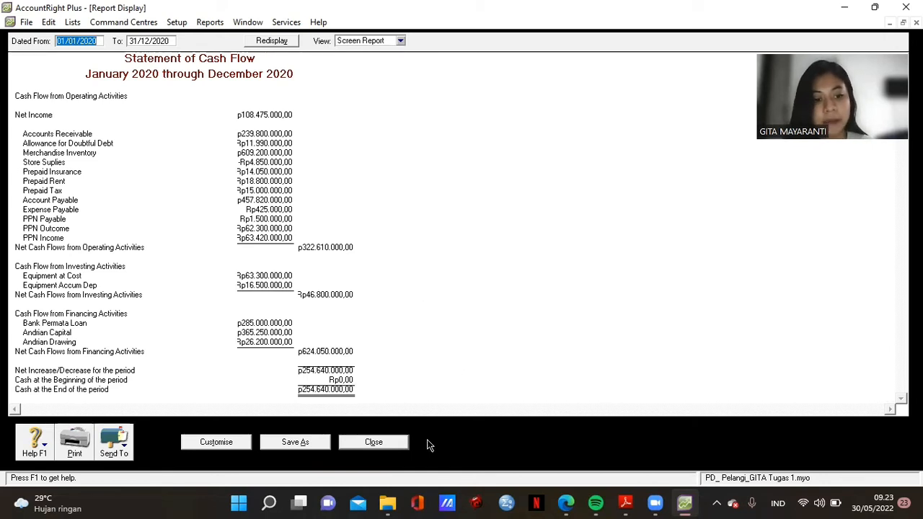
{"action": "left_click", "coordinate": [370, 445]}
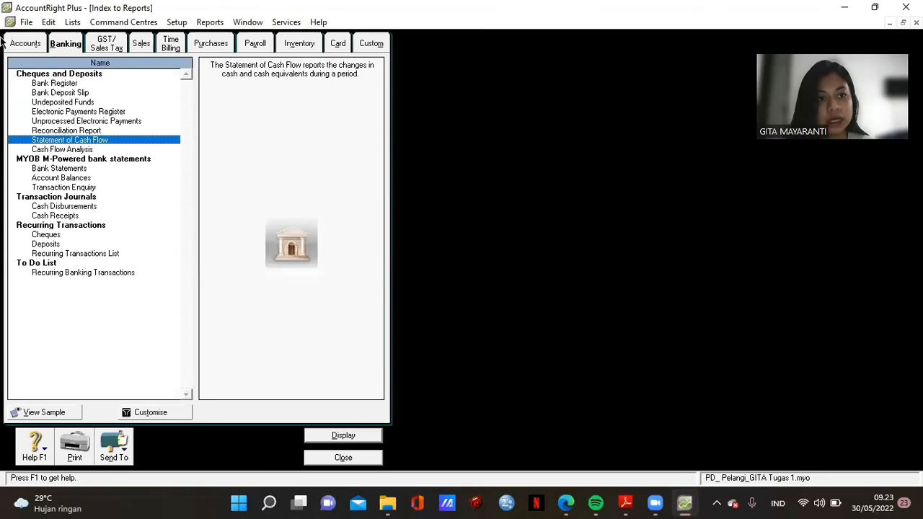
- Display the December 2020 Trial Balance from the Accounts reports, then close it
{"action": "left_click", "coordinate": [28, 43]}
{"action": "double_click", "coordinate": [52, 140]}
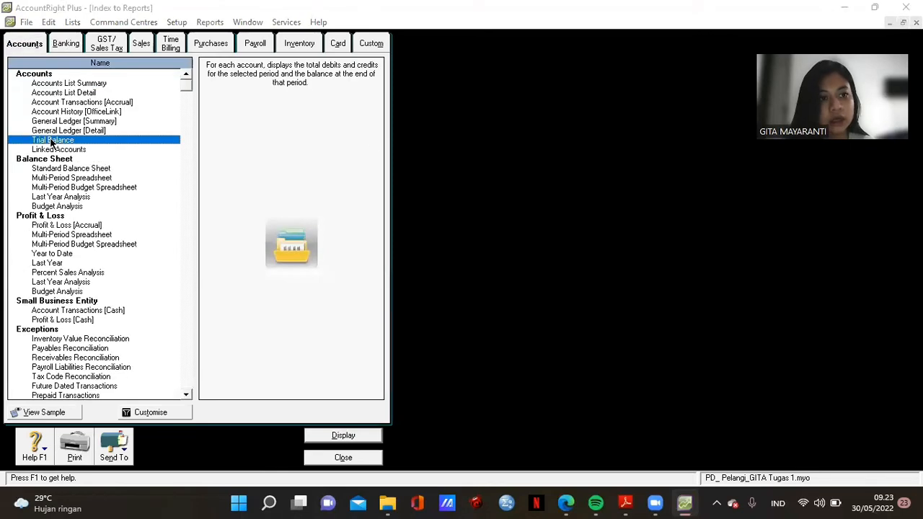
{"action": "left_click", "coordinate": [618, 361]}
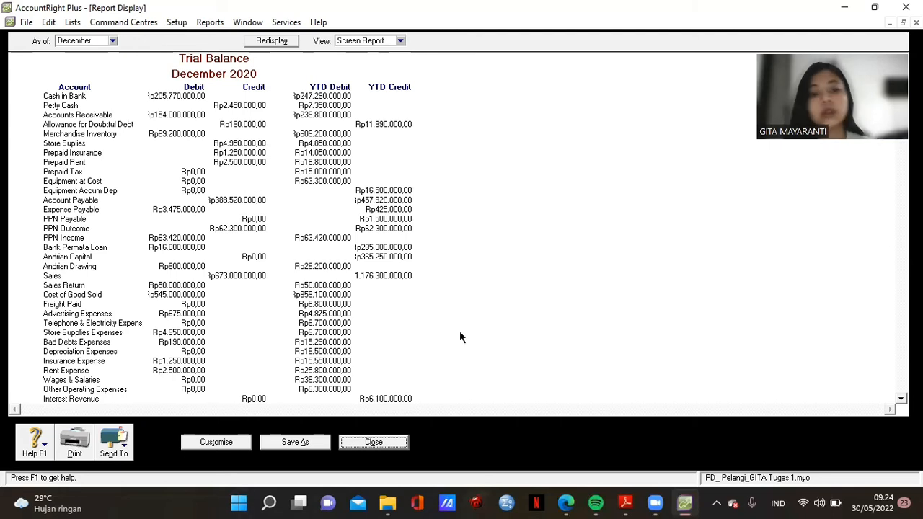
{"action": "left_click", "coordinate": [372, 442]}
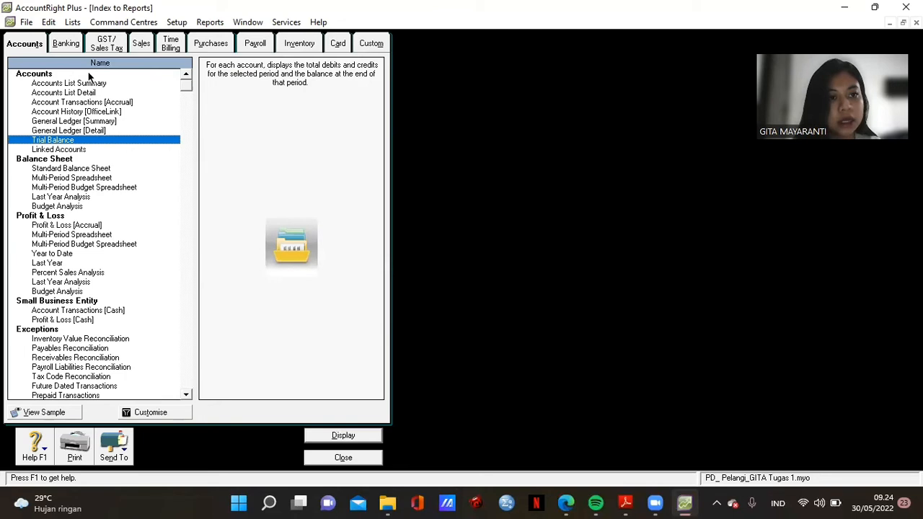
- Display the Customer Ledger from 01/01/2020 under Sales reports, then close it
{"action": "left_click", "coordinate": [148, 45]}
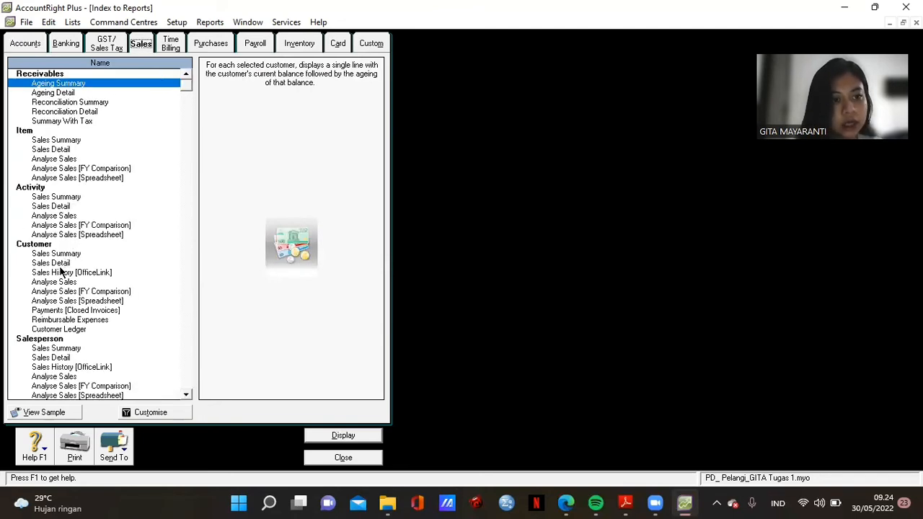
{"action": "double_click", "coordinate": [75, 329]}
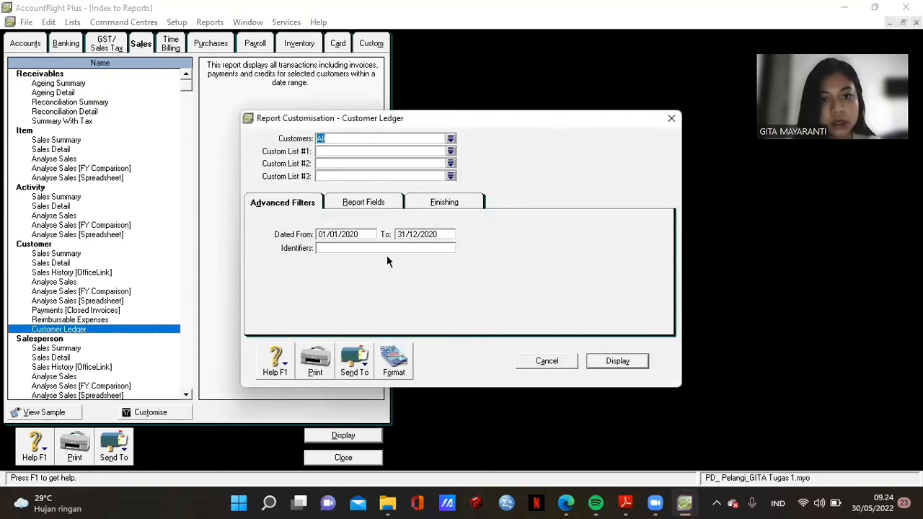
{"action": "left_click", "coordinate": [361, 235]}
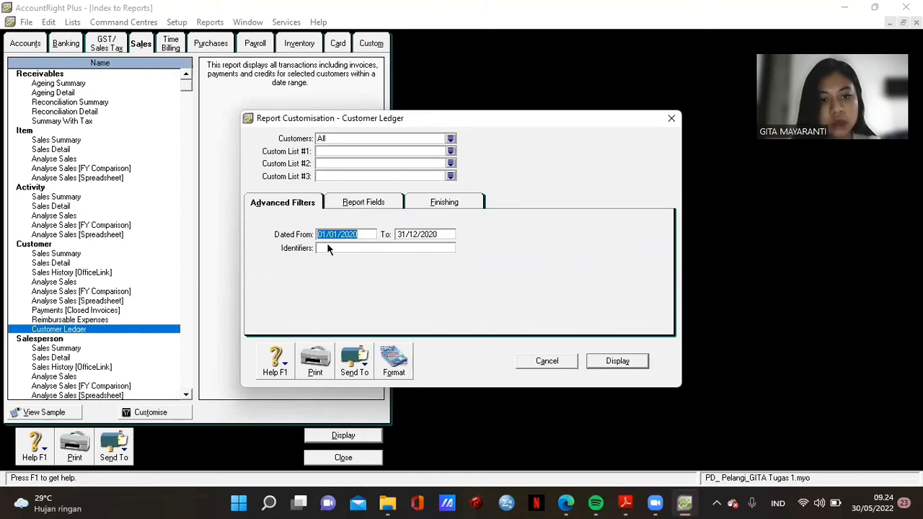
{"action": "left_click", "coordinate": [625, 364]}
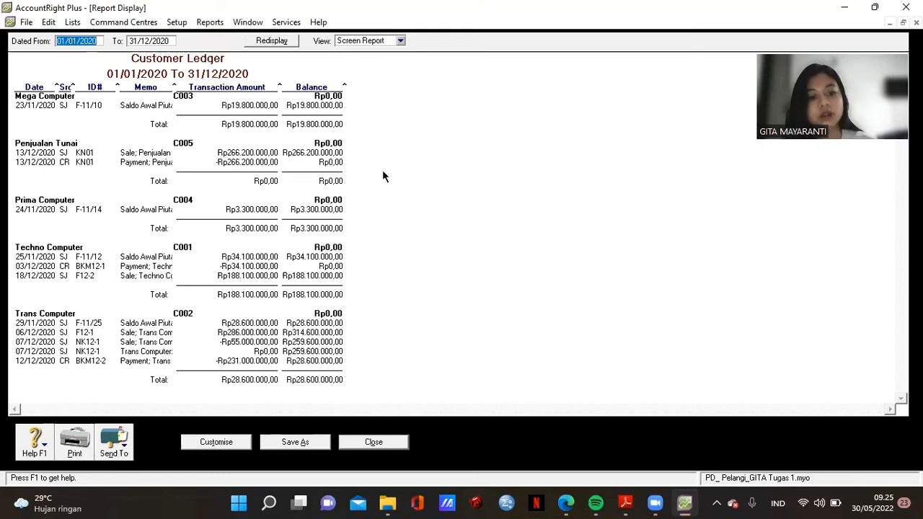
{"action": "left_click", "coordinate": [374, 443]}
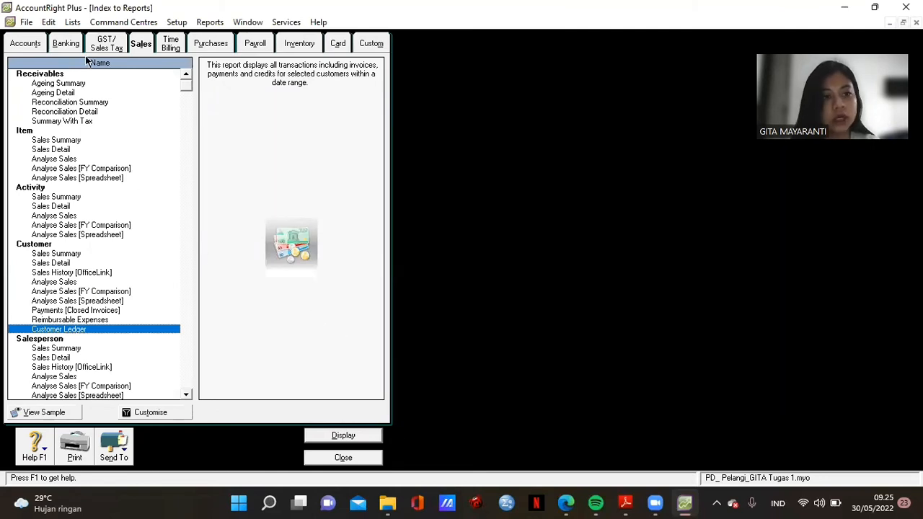
- Display the 2020 Supplier Ledger for all suppliers (PT Lodan Rp73.700.000,00), then close it
{"action": "left_click", "coordinate": [211, 46]}
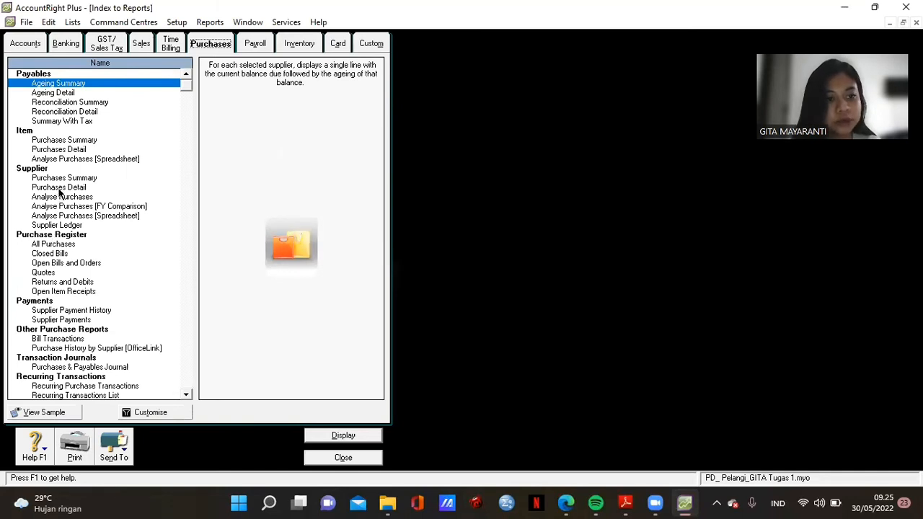
{"action": "double_click", "coordinate": [55, 225]}
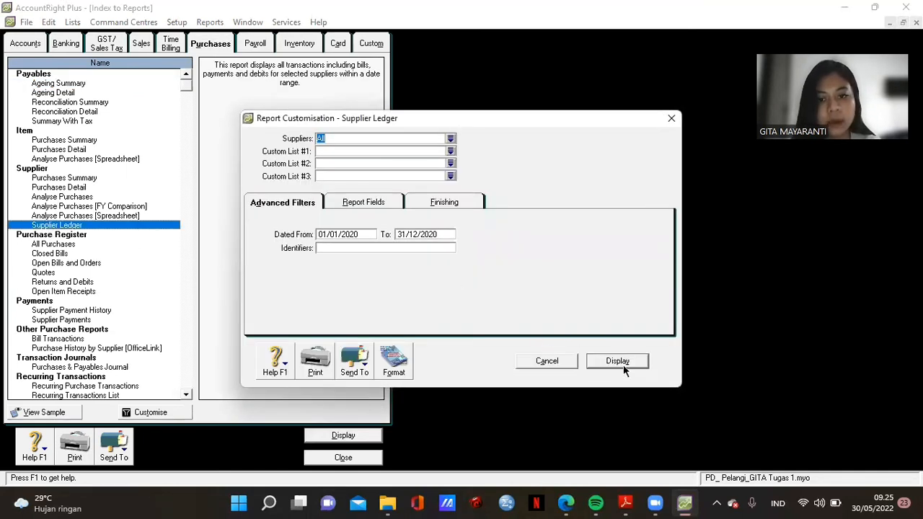
{"action": "left_click", "coordinate": [617, 361]}
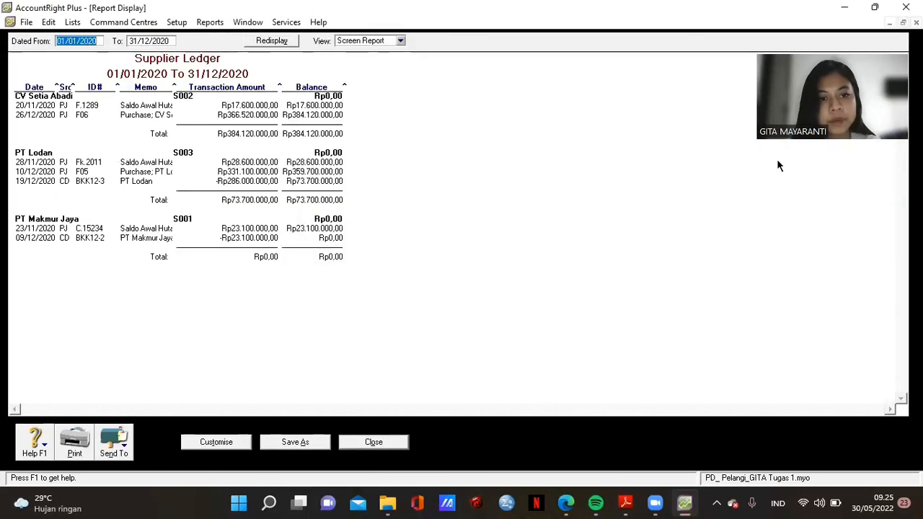
{"action": "left_click", "coordinate": [373, 443]}
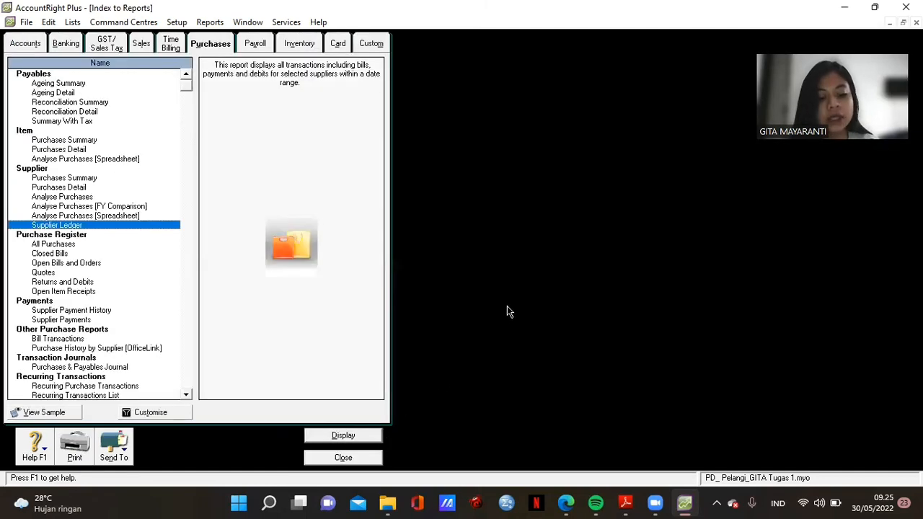
- Display the 2020 Items Register Detail for IBM P-230 and Acer P-60, then close it
{"action": "left_click", "coordinate": [299, 45]}
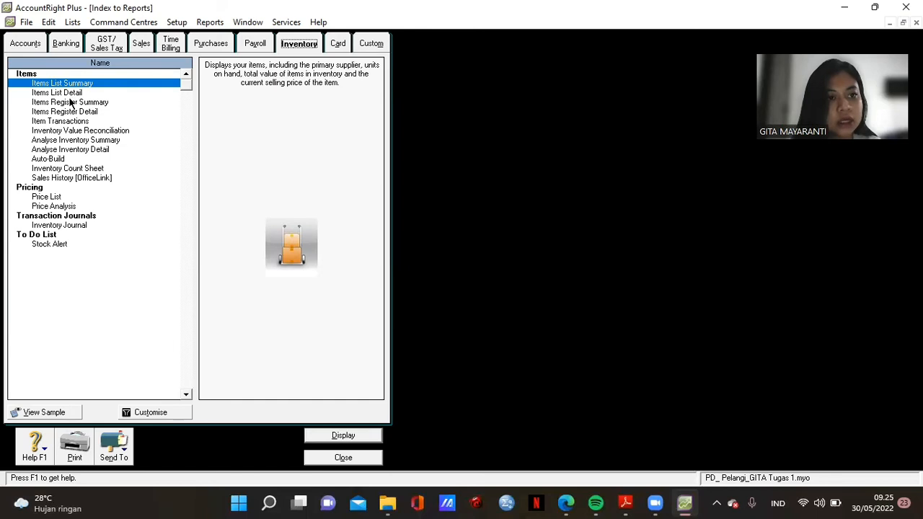
{"action": "double_click", "coordinate": [89, 114]}
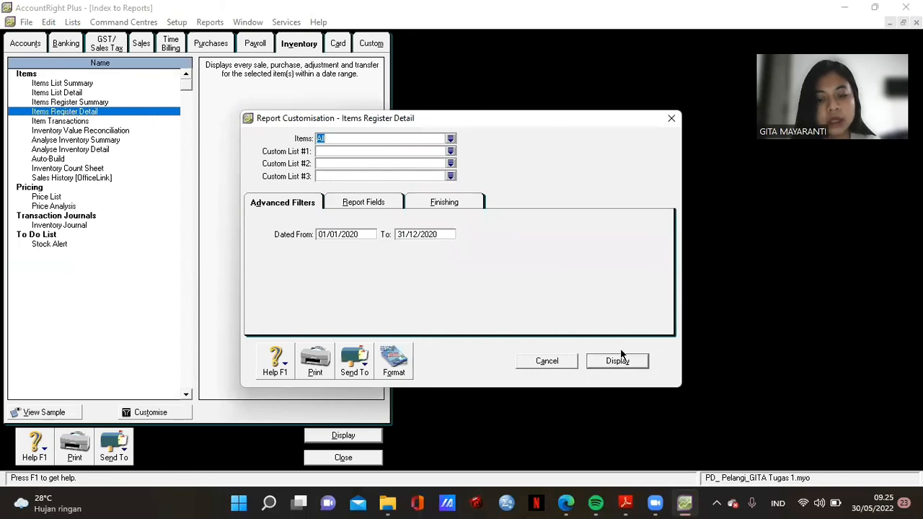
{"action": "left_click", "coordinate": [610, 363]}
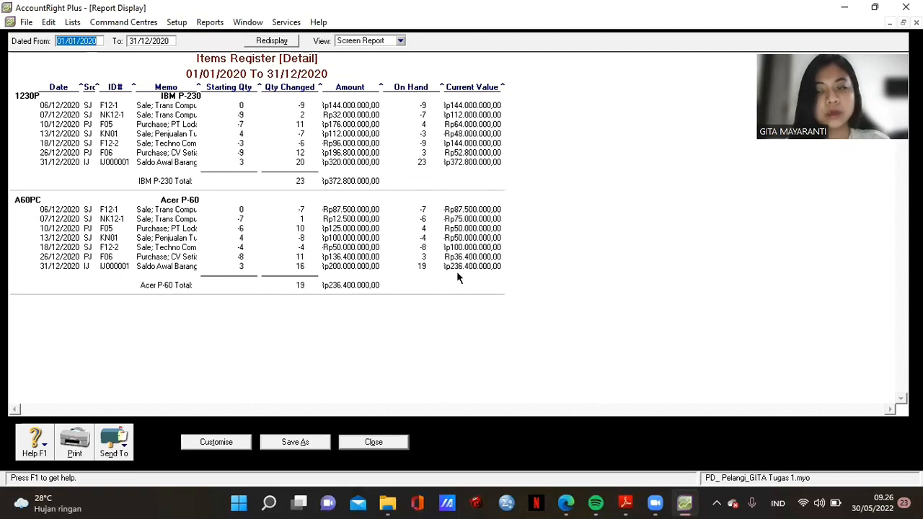
{"action": "left_click", "coordinate": [374, 442]}
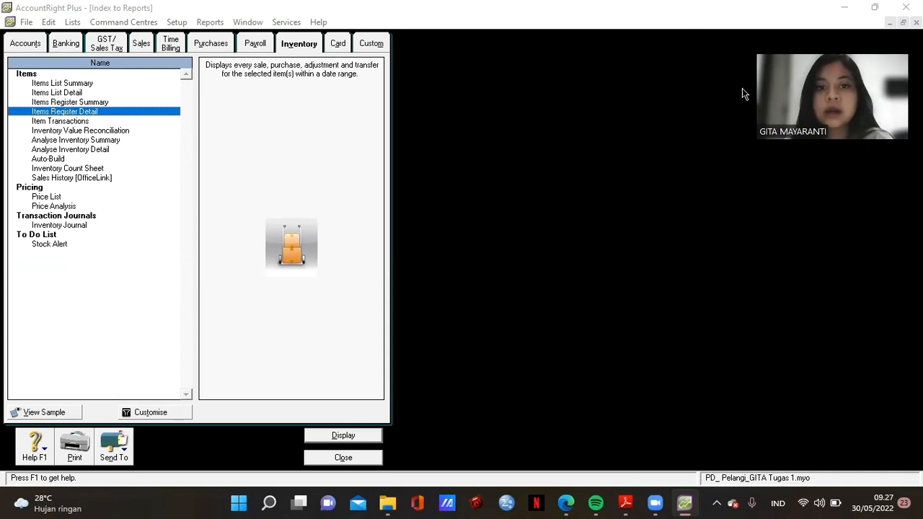
{"action": "left_click", "coordinate": [389, 204]}
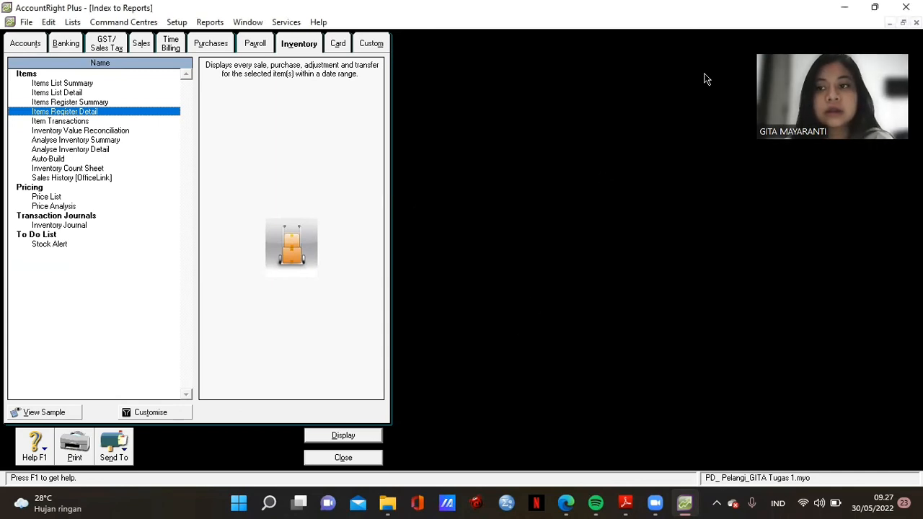